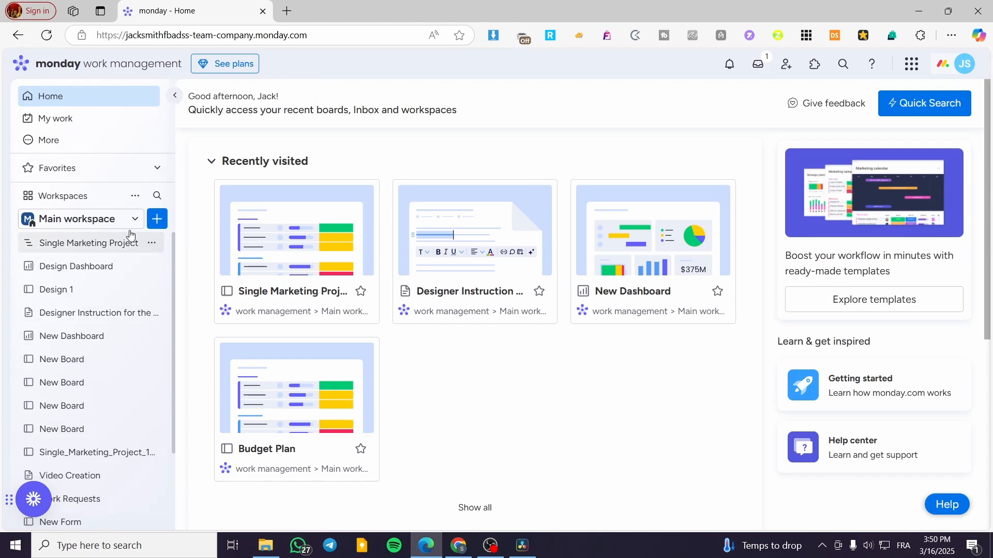
- Open the Single Marketing Project board and look through its Gantt view and main table
click(90, 254)
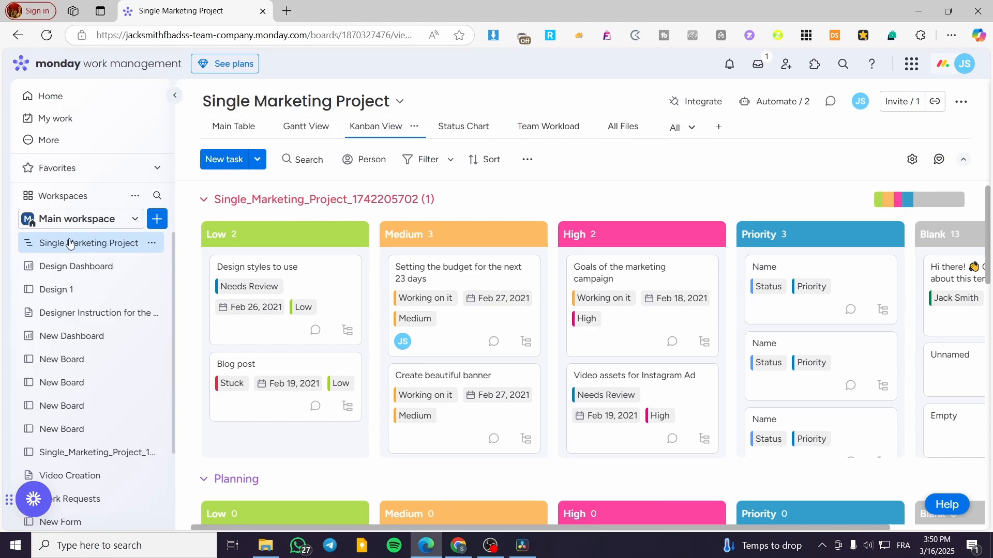
click(303, 126)
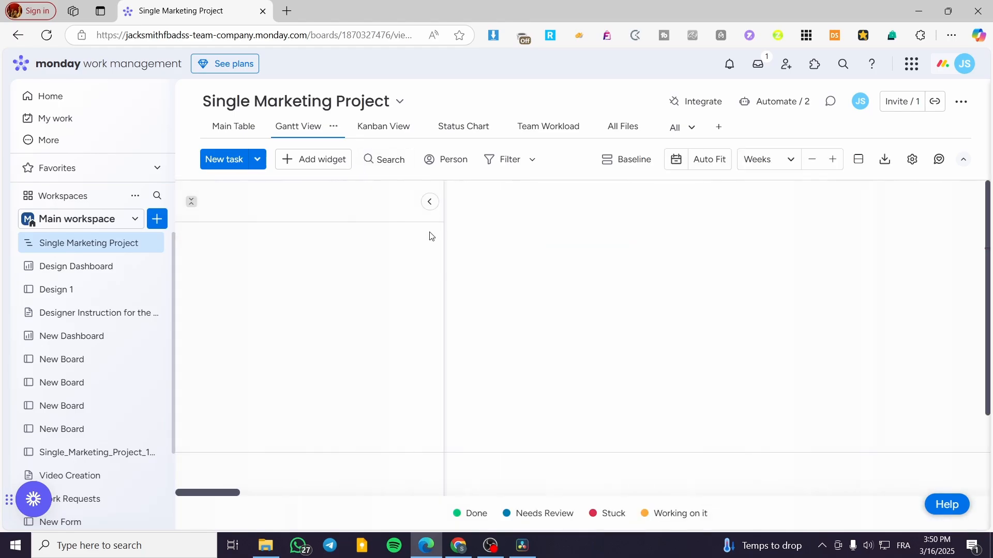
scroll(755, 316, down, 2)
scroll(740, 324, up, 3)
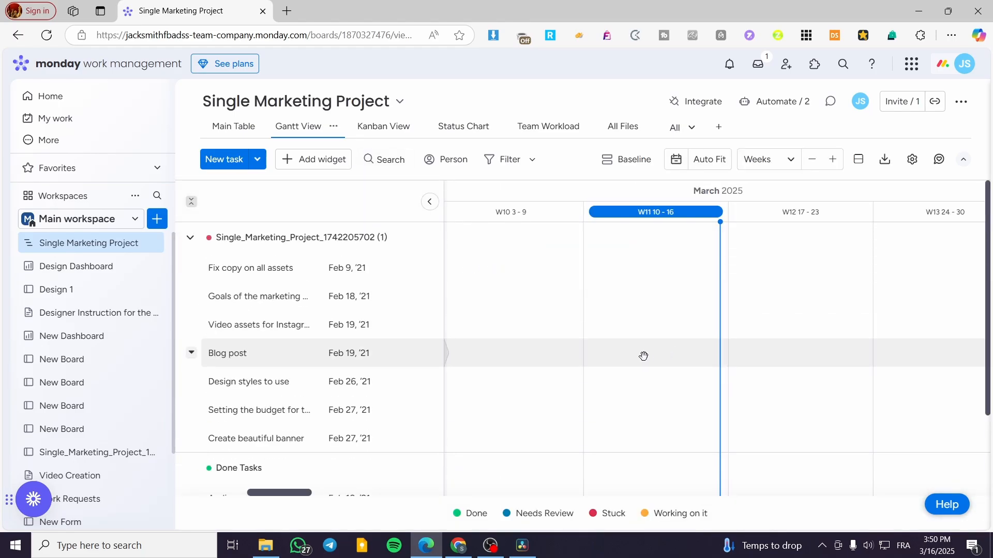
click(234, 126)
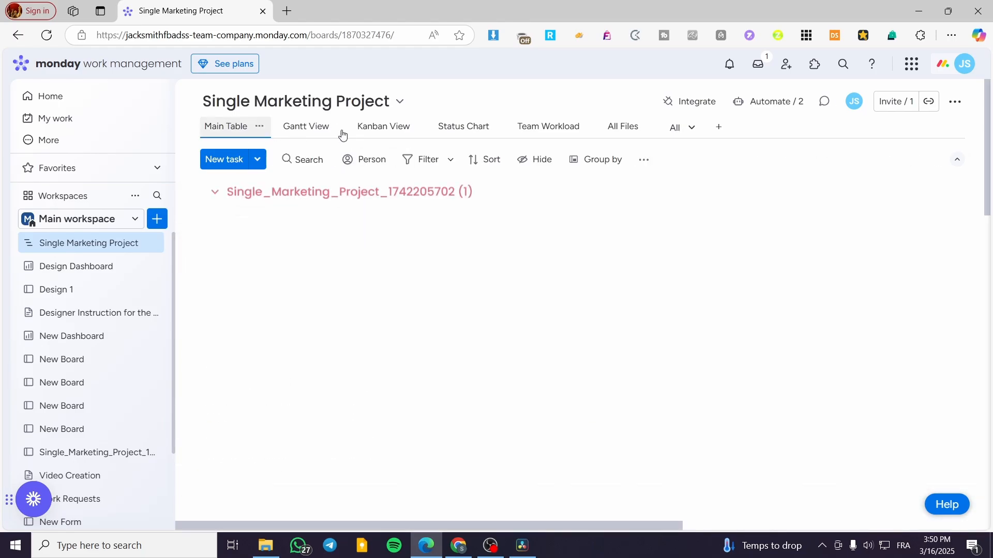
- Open the Design 1 board and look at the board view types that can be added
click(101, 267)
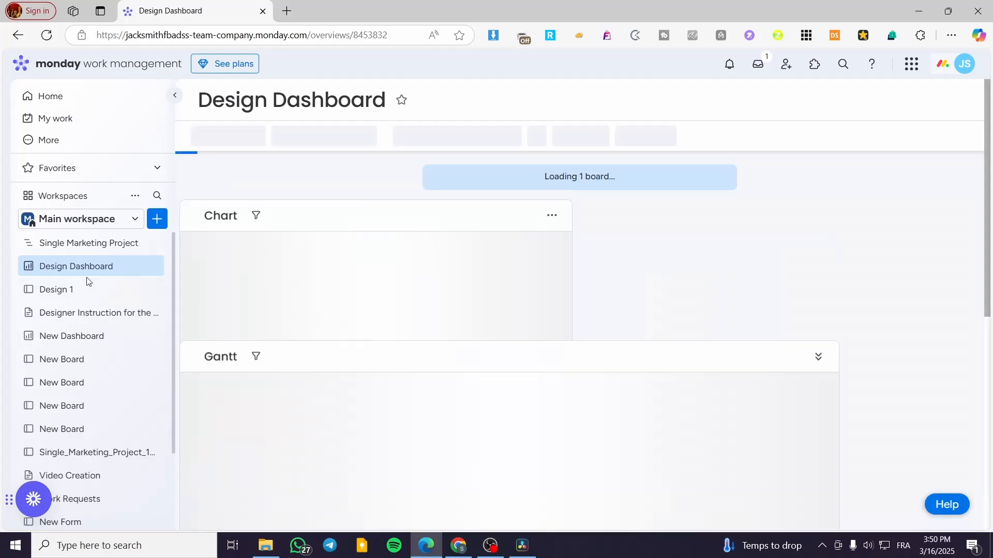
click(82, 294)
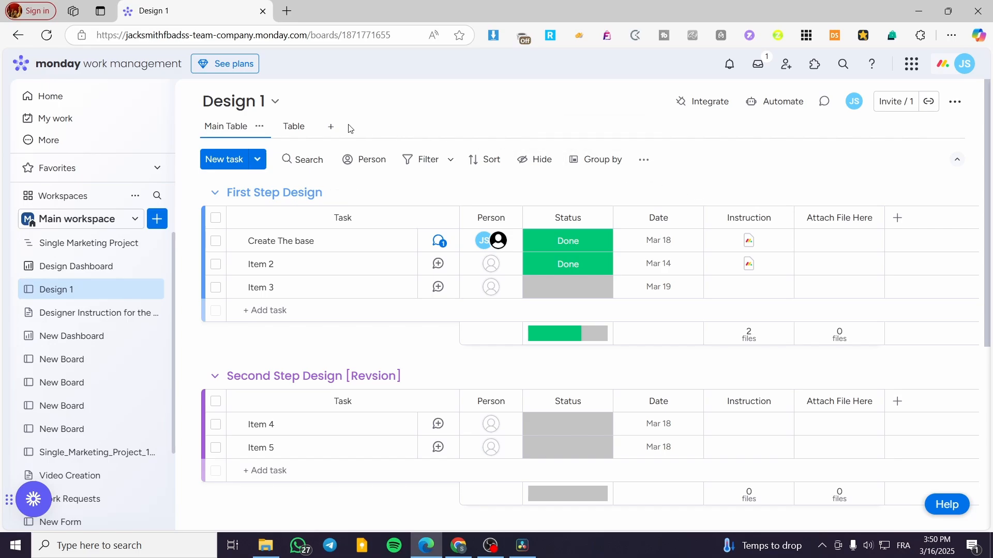
click(331, 128)
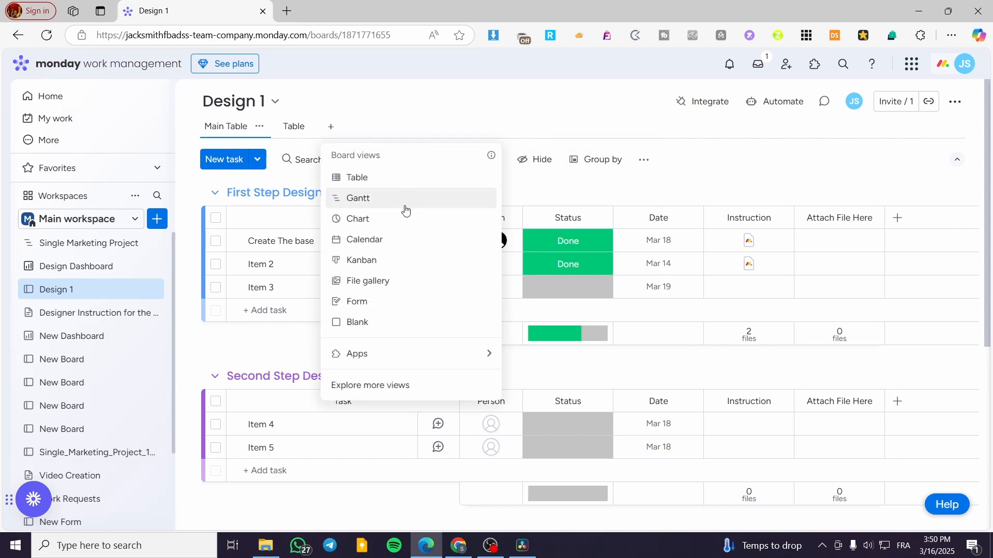
click(422, 115)
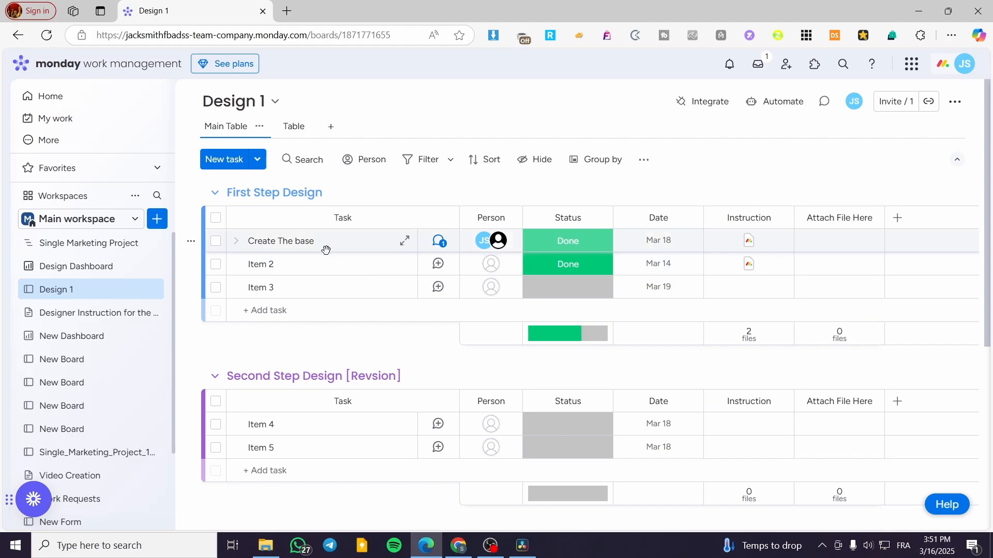
- Rename Item 2 in the First Step Design group as "Review the base"
click(346, 264)
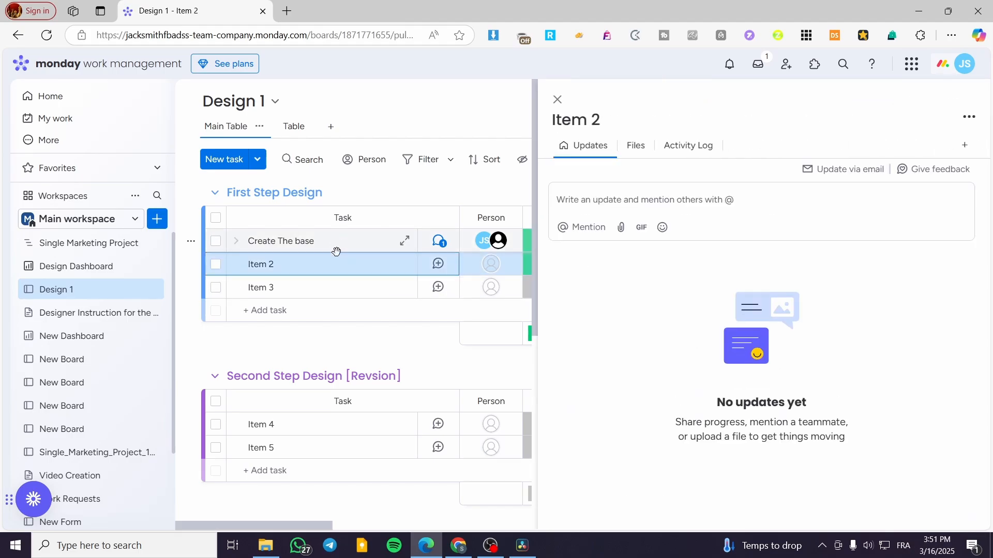
key(Escape)
click(324, 263)
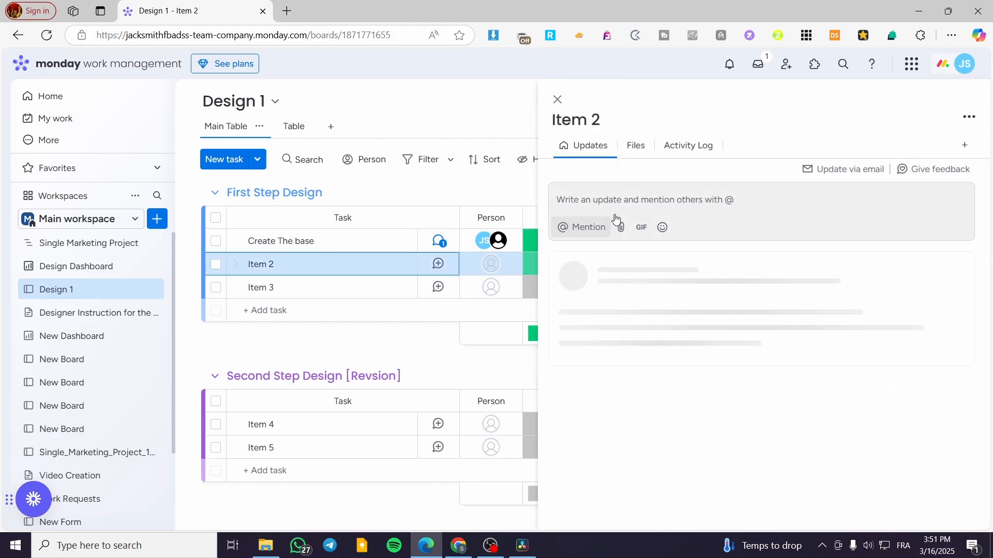
click(579, 120)
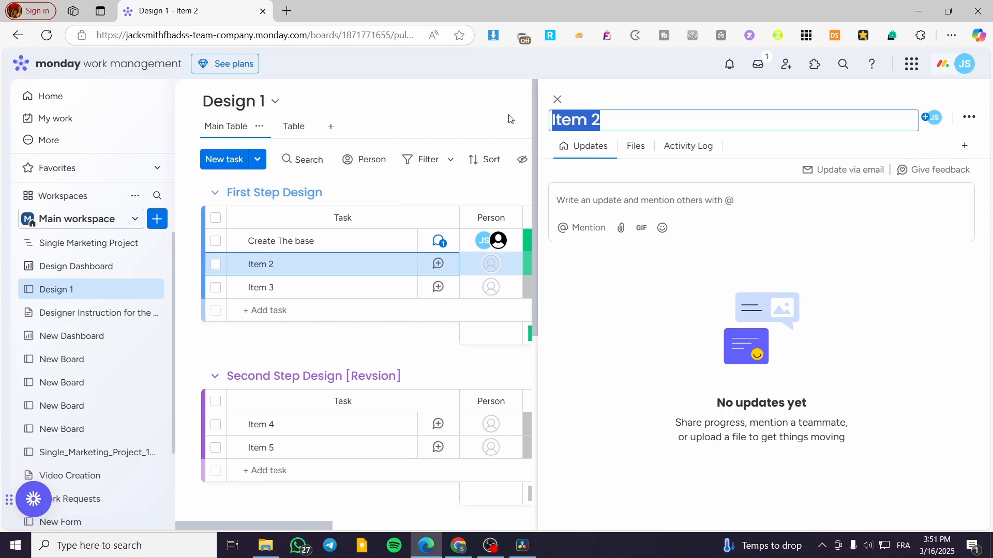
text(C)
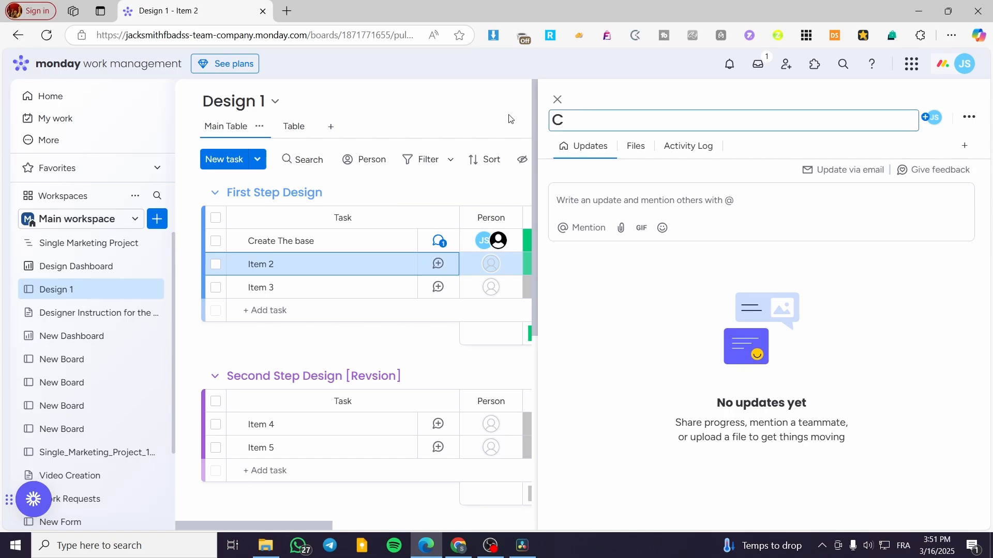
key(BackSpace)
text(Review the)
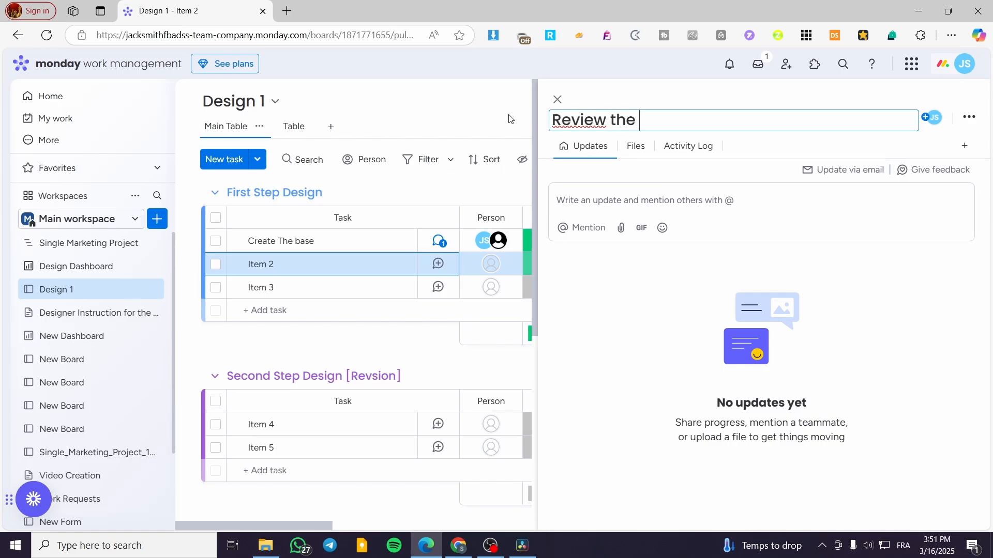
text( base)
key(Return)
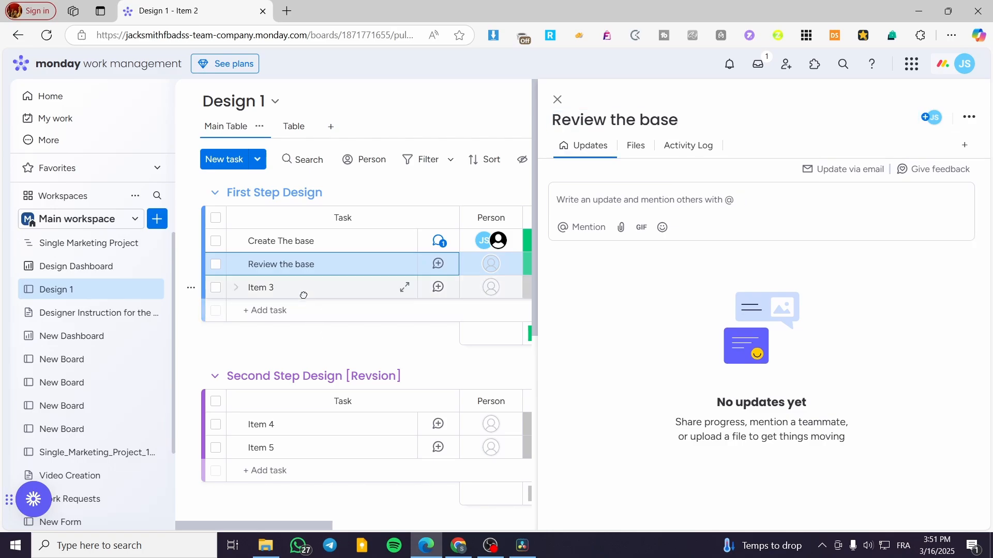
click(403, 288)
click(675, 113)
drag(674, 112, 510, 120)
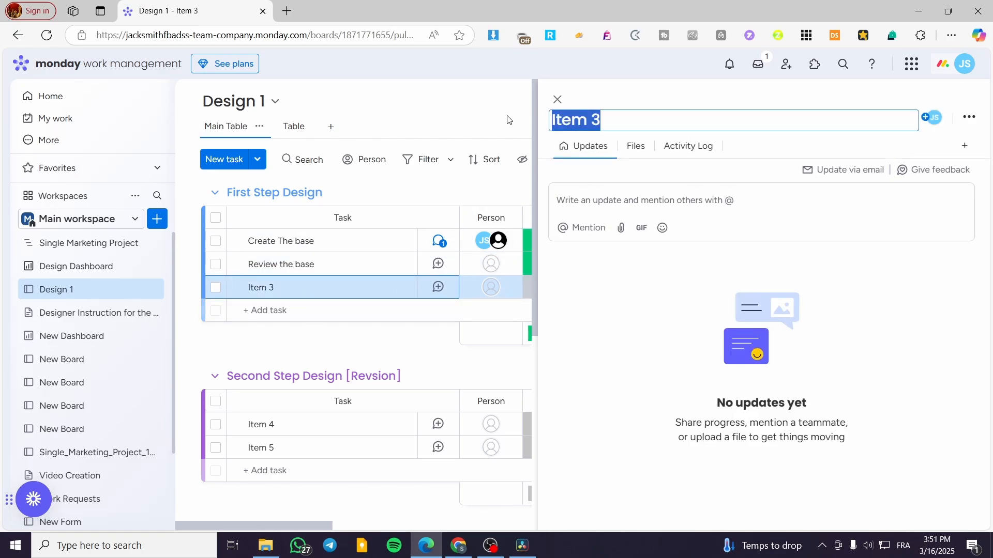
text(Visu)
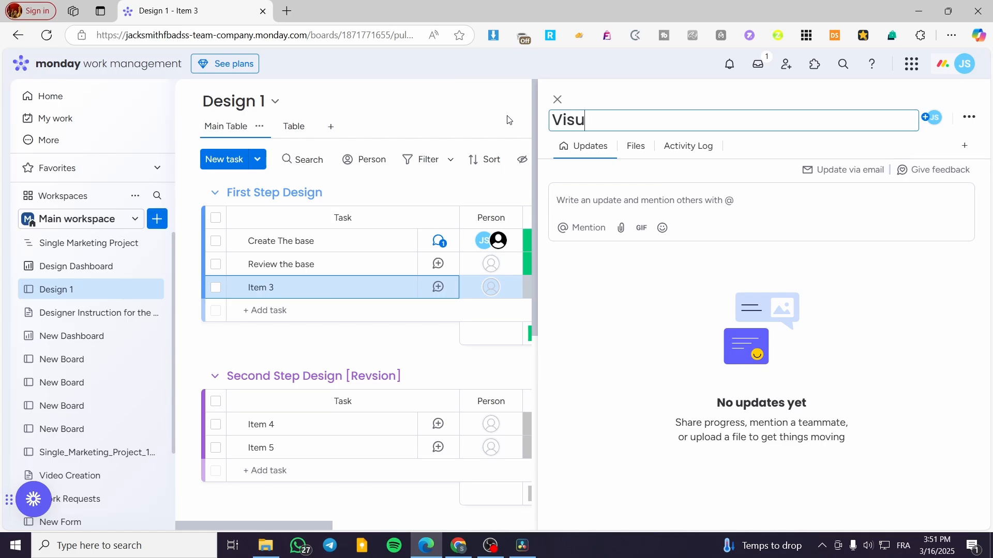
text(alising)
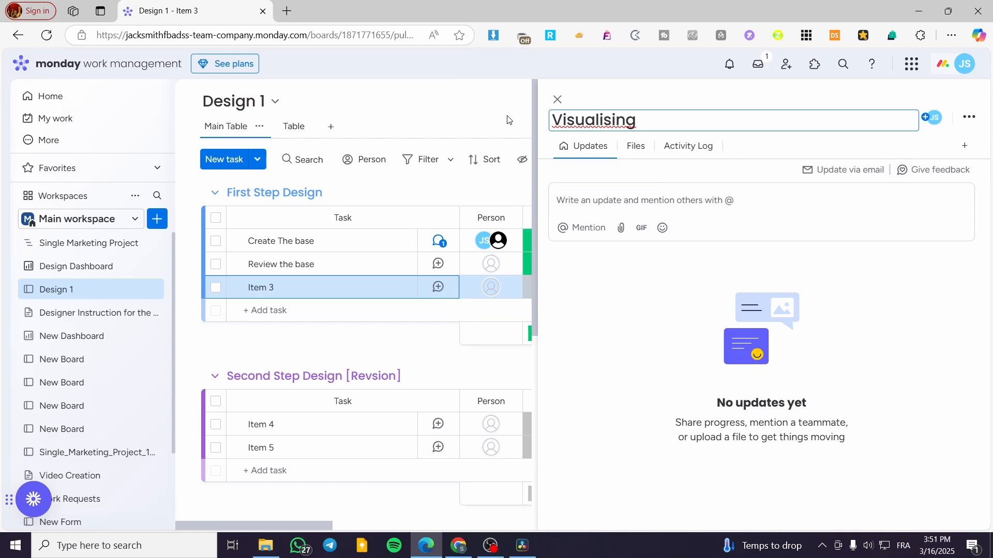
right_click(607, 129)
click(669, 119)
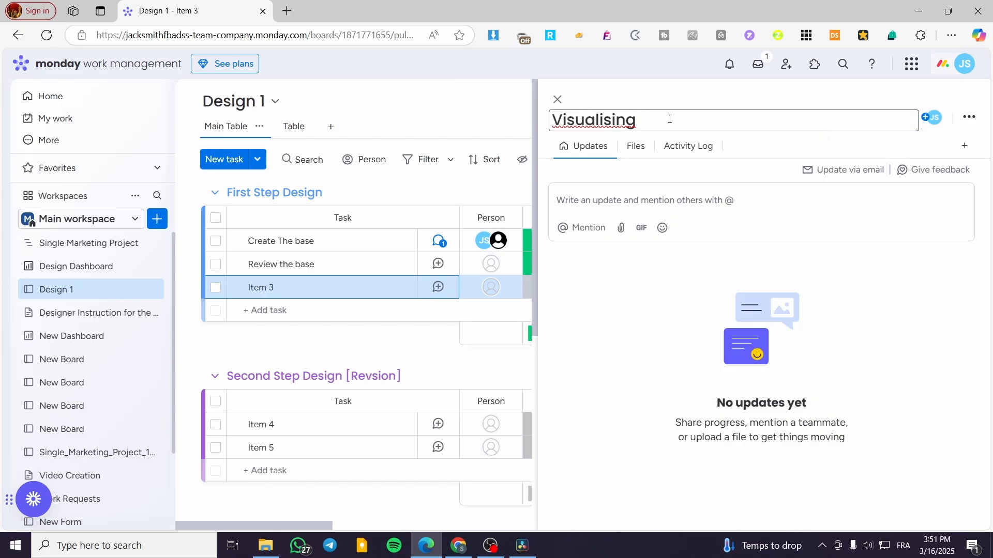
text(the fia)
key(F11)
key(Escape)
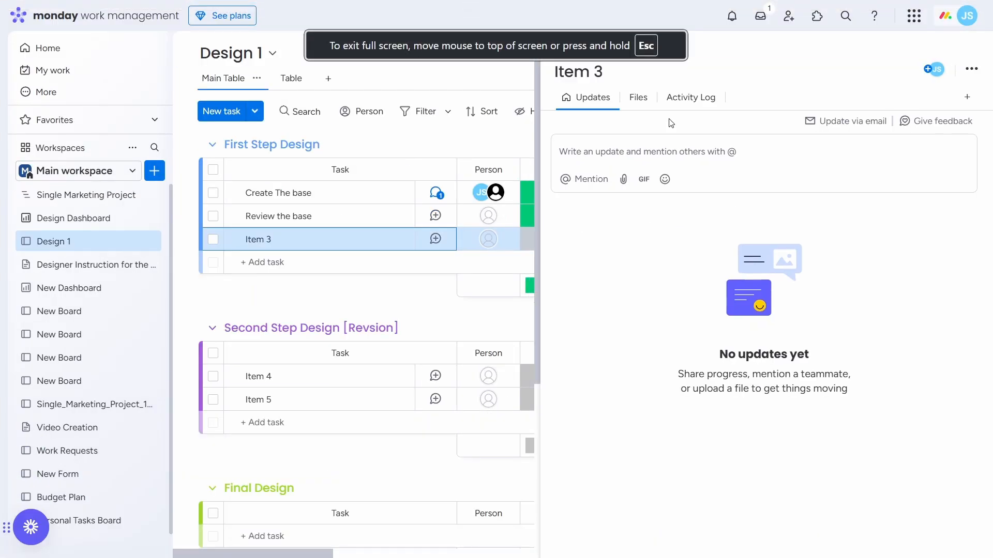
key(Escape)
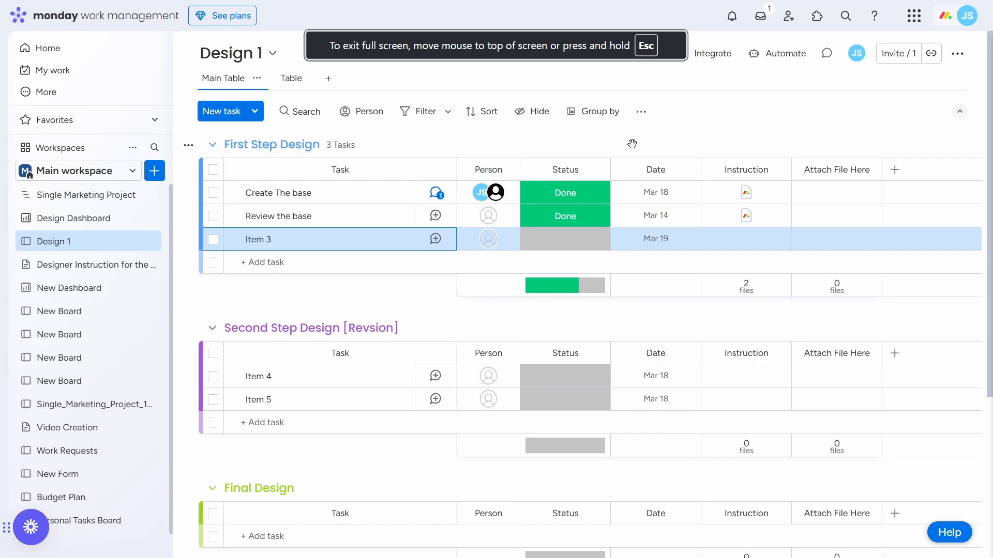
click(667, 193)
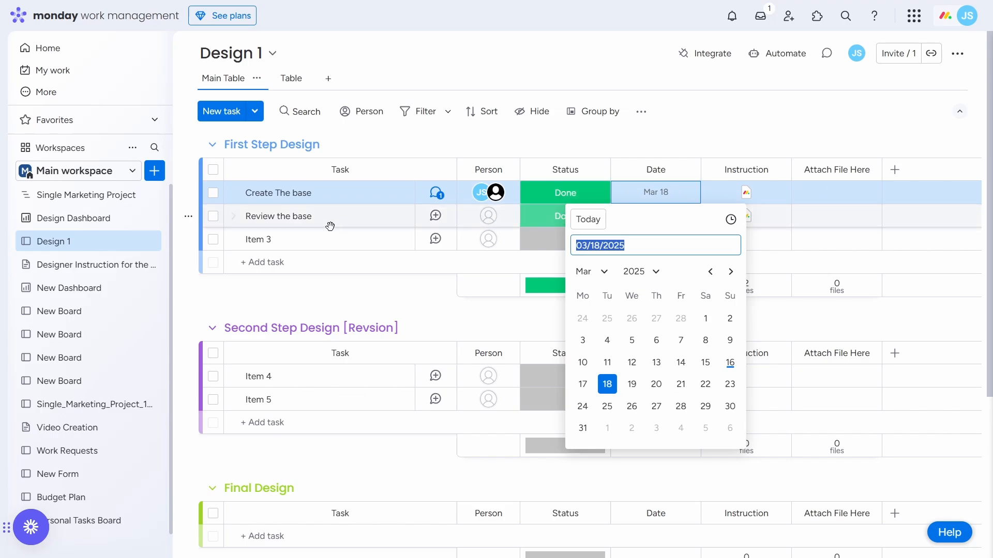
click(291, 241)
click(560, 51)
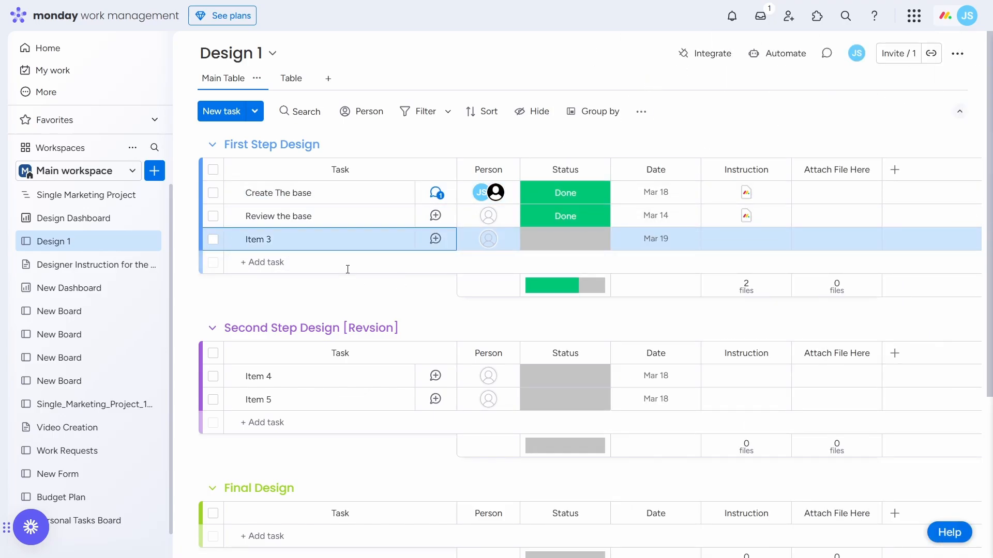
- Rename Item 3 in the First Step Design group as "Final Footage" and close its details
click(330, 242)
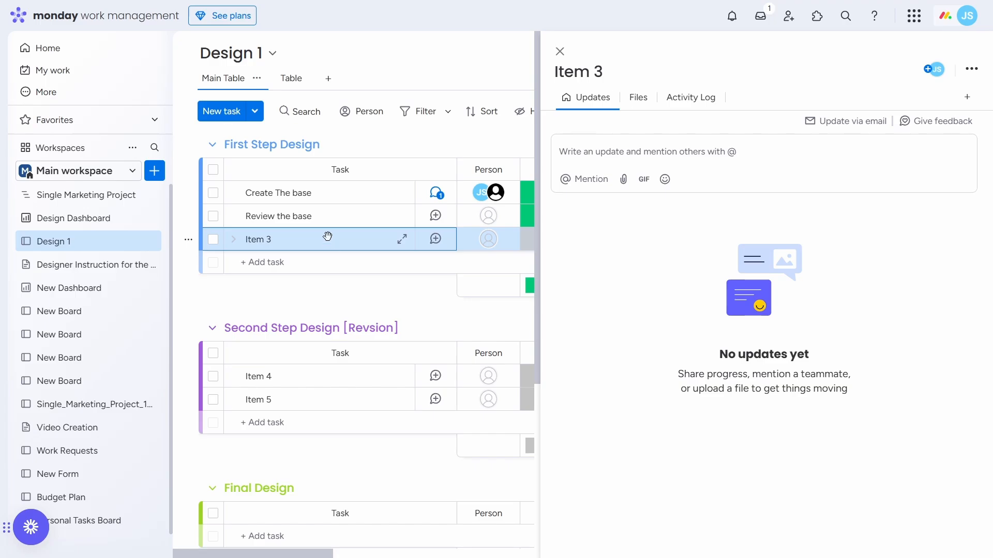
click(599, 72)
drag(600, 72, 514, 74)
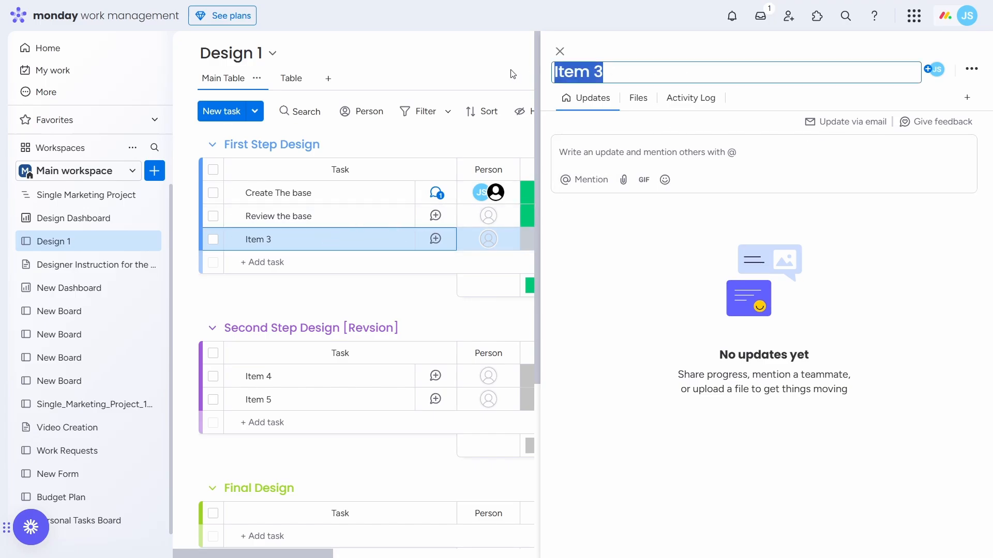
text(Final Footage)
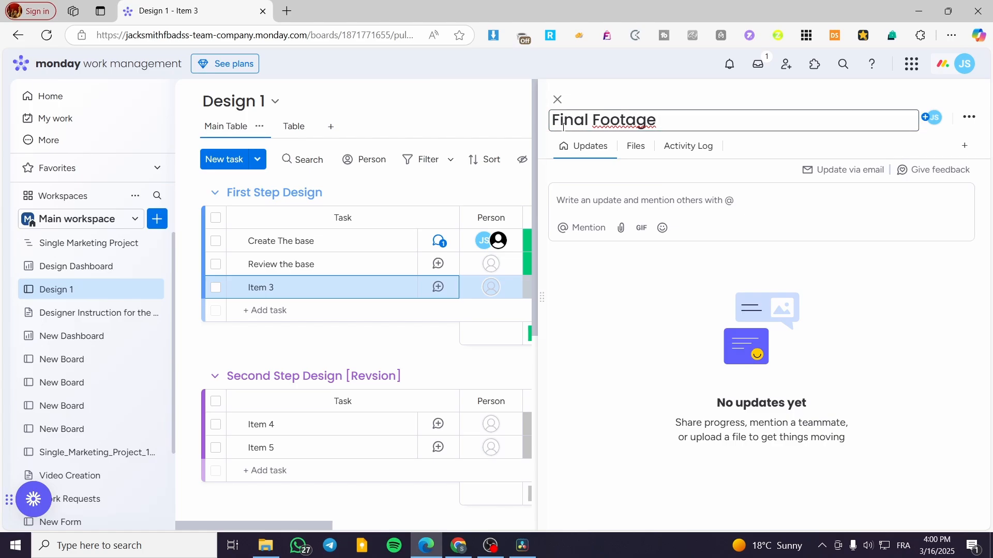
click(644, 270)
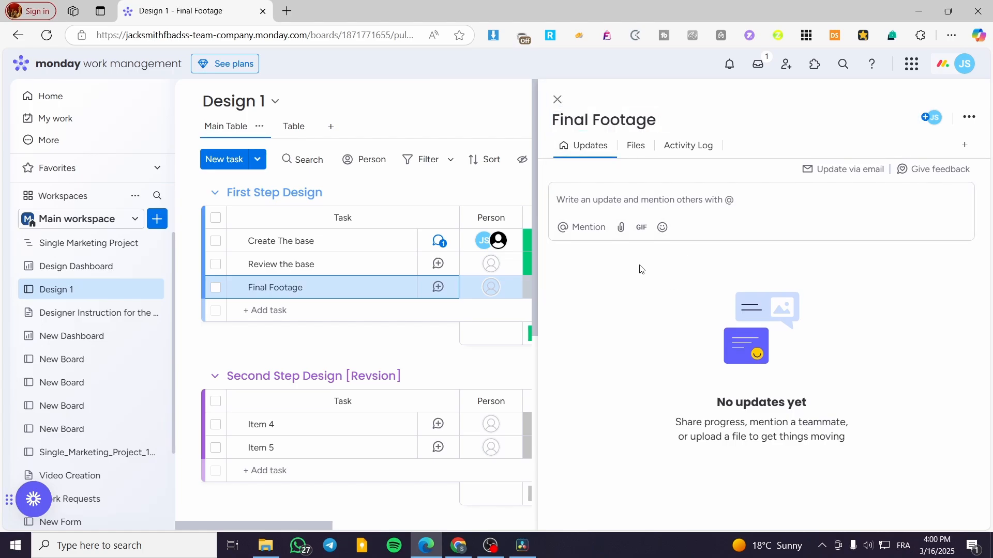
click(559, 99)
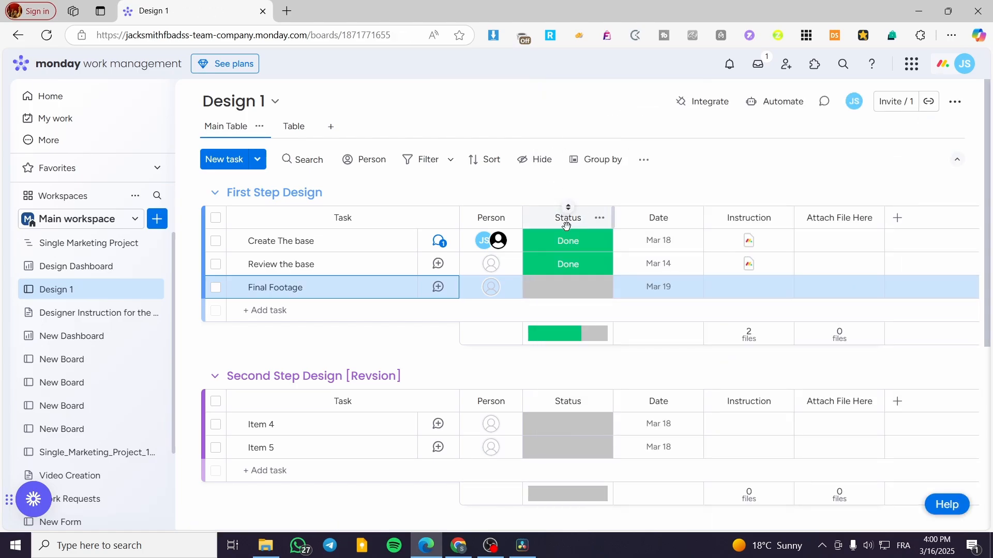
- Set the status of Create The base and Final Footage to Working on it, and of Review the base to Stuck
click(594, 248)
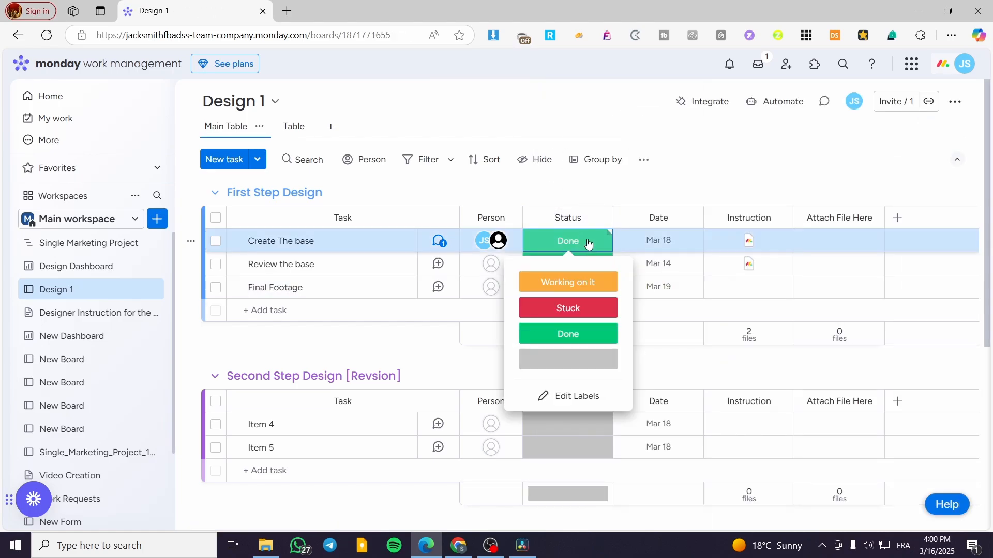
click(589, 281)
click(585, 269)
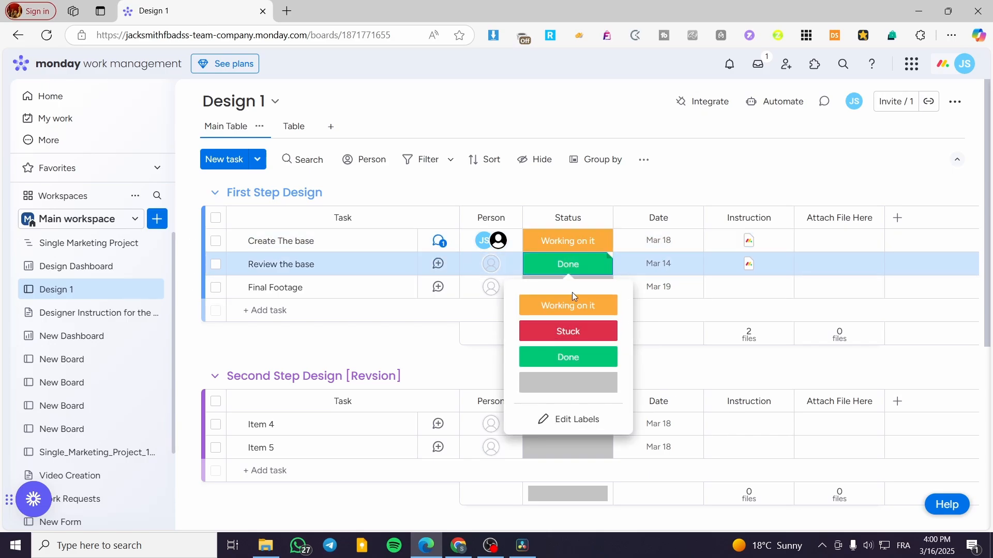
click(572, 335)
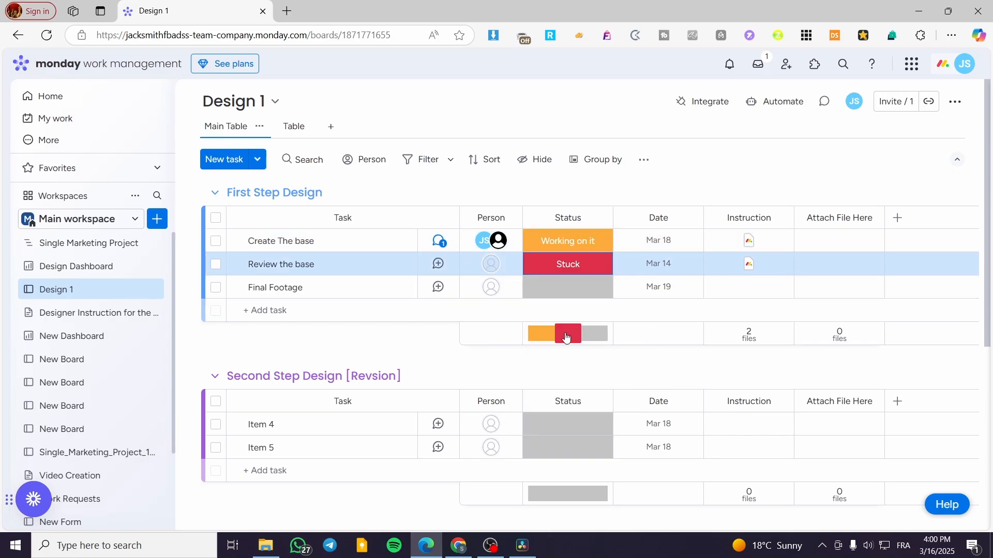
click(568, 292)
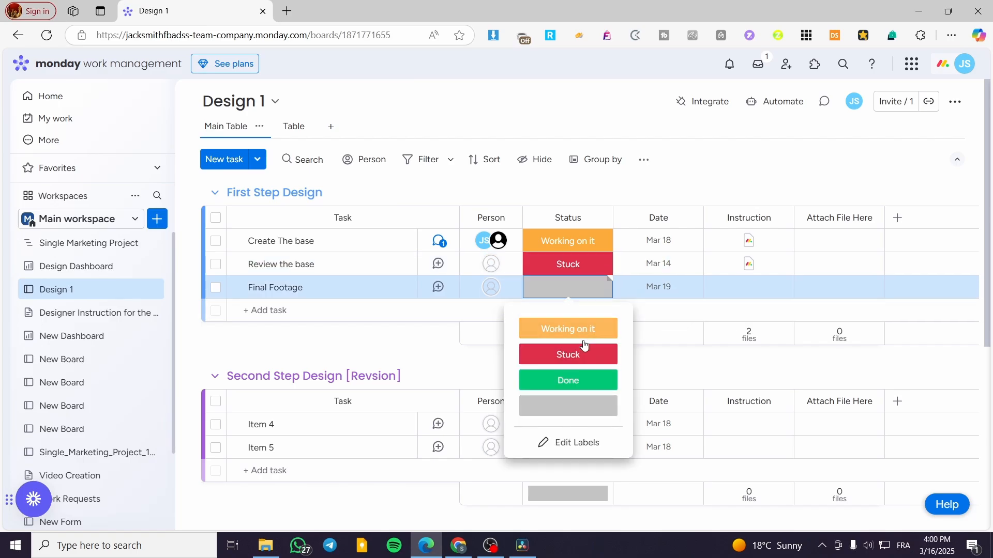
click(592, 329)
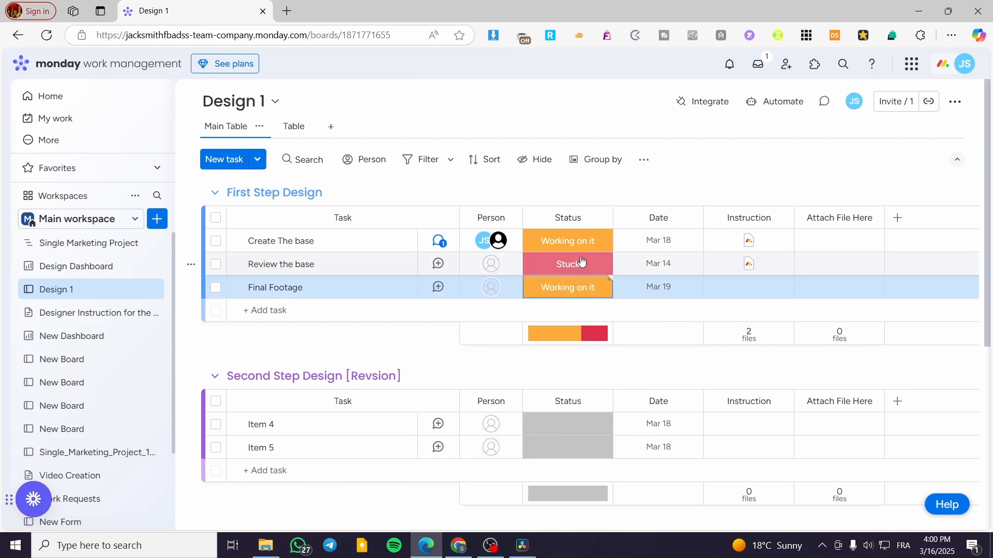
- Change the status of Final Footage to Stuck and of Review the base to Working on it
click(580, 293)
click(589, 354)
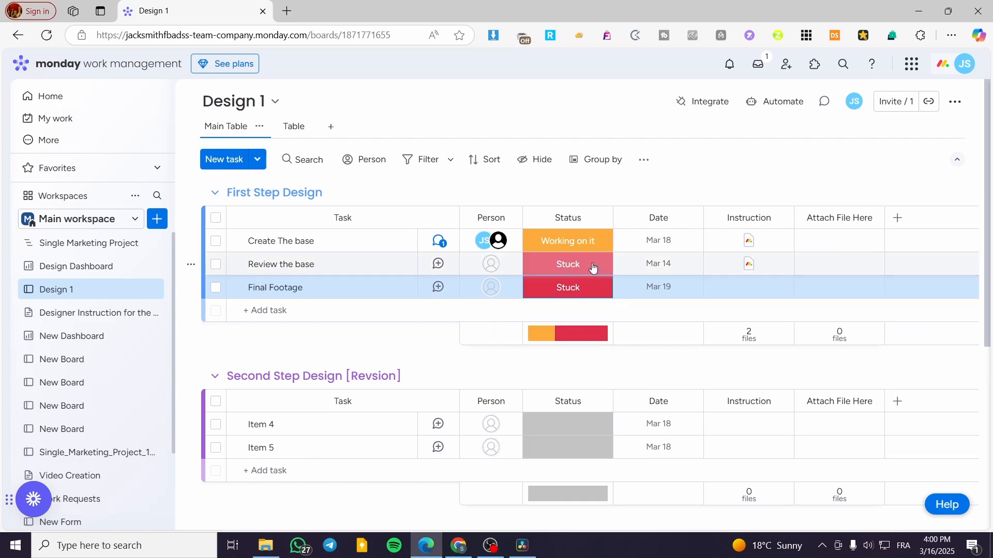
click(589, 265)
click(593, 306)
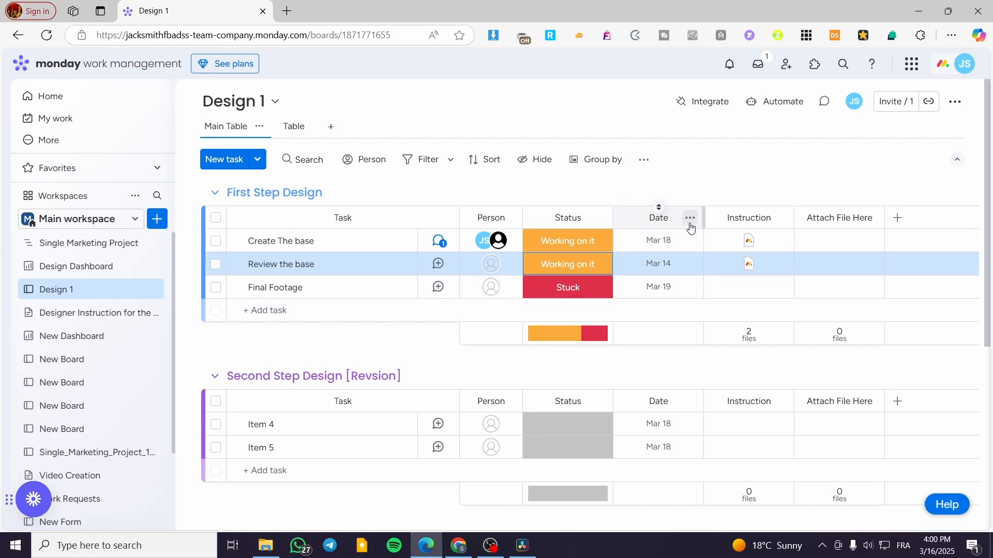
- Add a Timeline column to the board and place it between the Date and Instruction columns
click(897, 217)
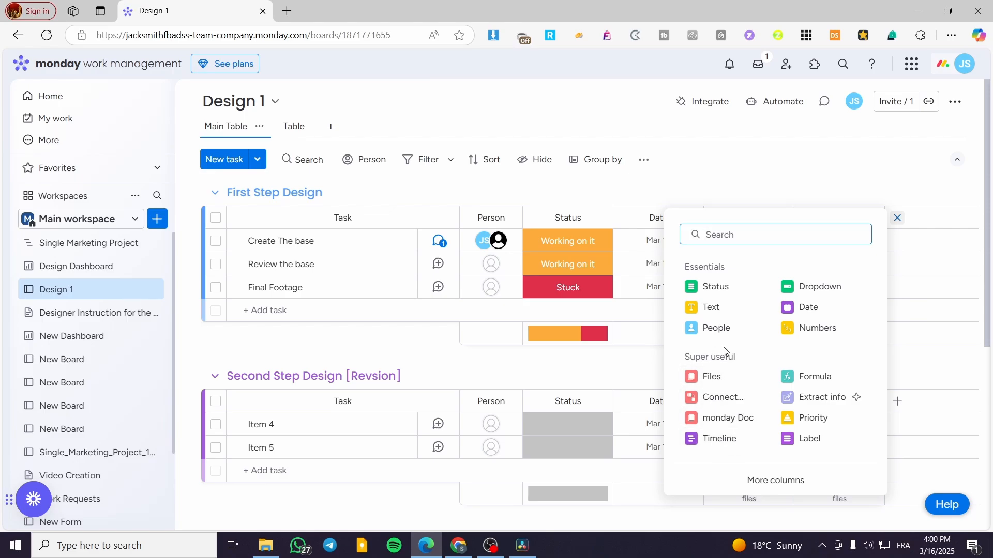
click(712, 441)
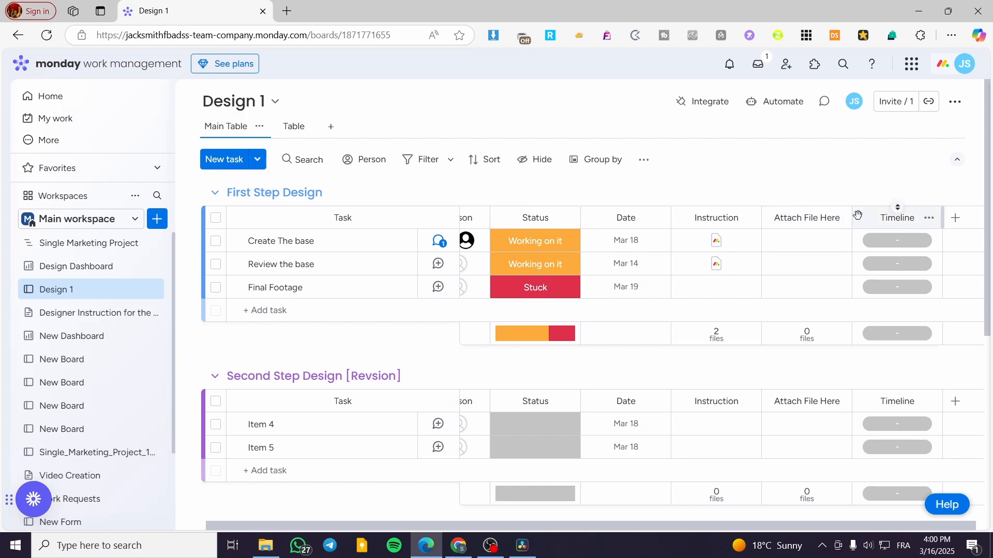
drag(898, 216, 671, 215)
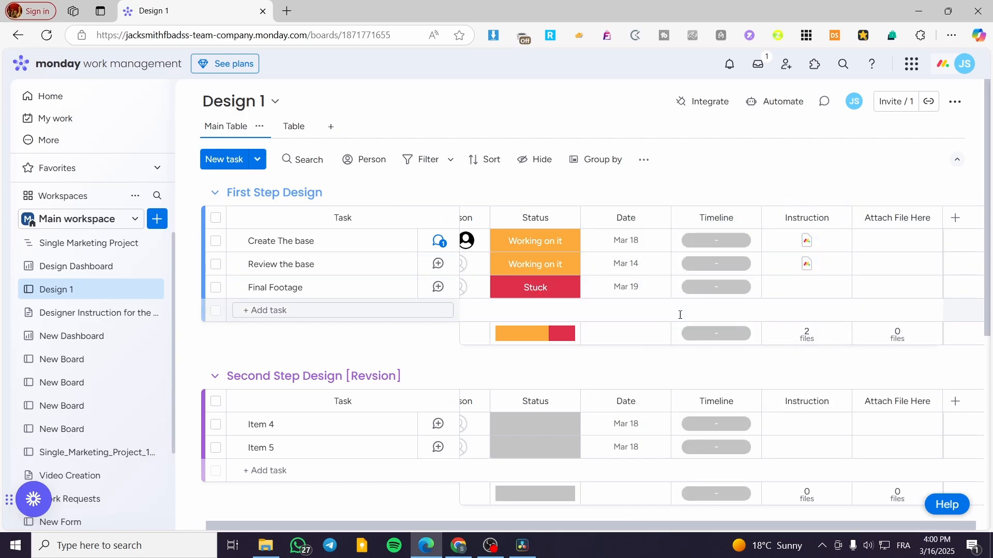
- Set the date of Create The base to March 14, 2025 and its timeline to March 14–21
click(630, 242)
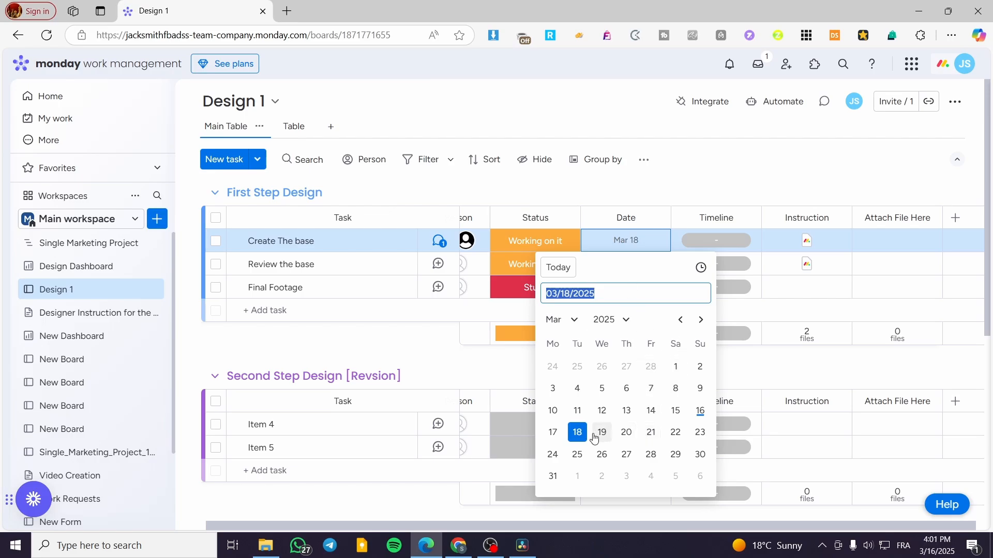
click(651, 410)
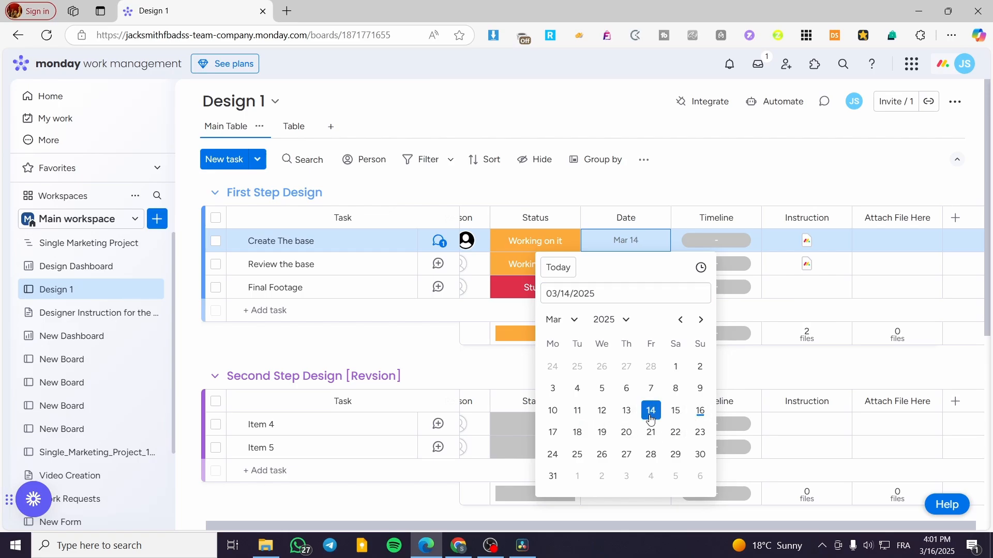
click(708, 241)
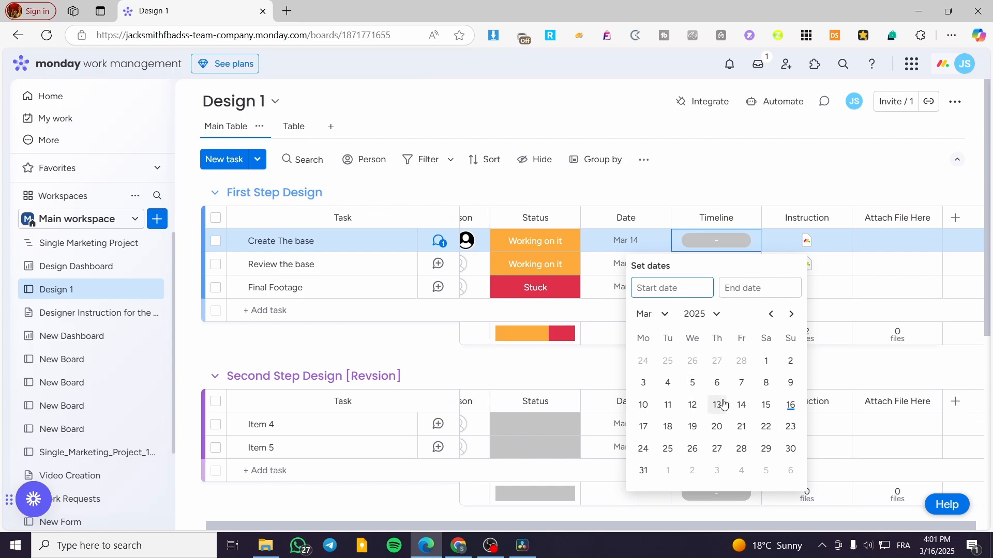
click(747, 410)
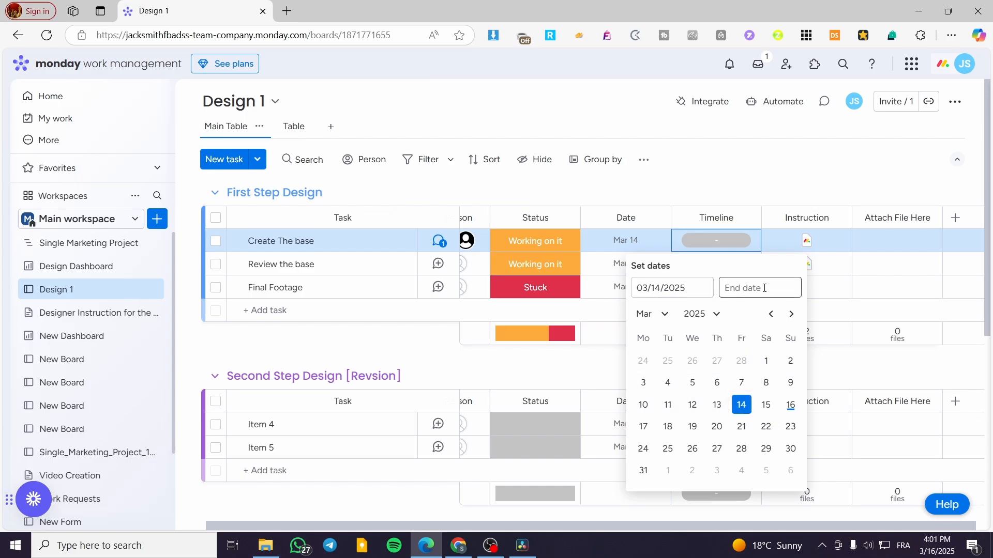
click(740, 427)
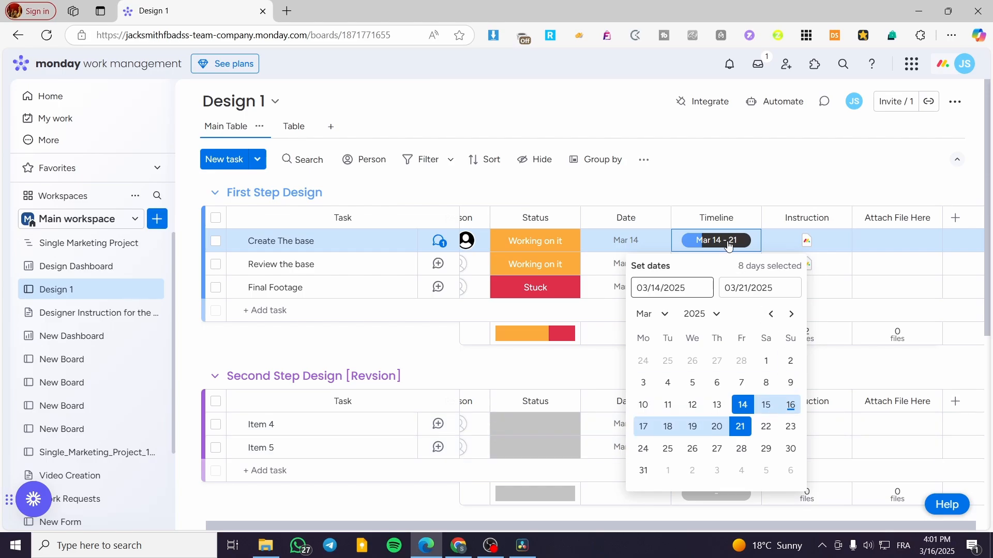
- Adjust the timeline of Create The base to run from March 14 to March 18, 2025, and close its calendar
click(766, 449)
click(762, 409)
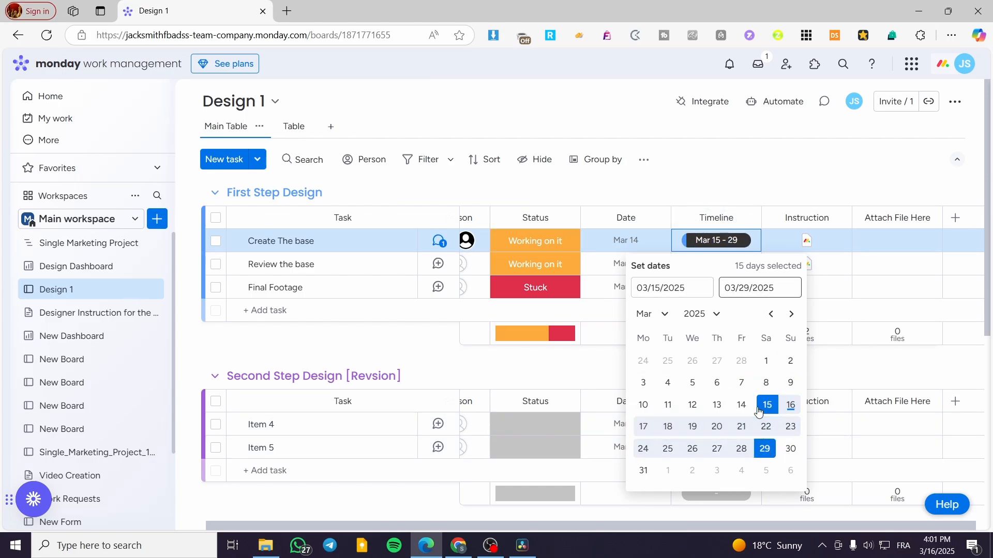
click(762, 410)
click(741, 405)
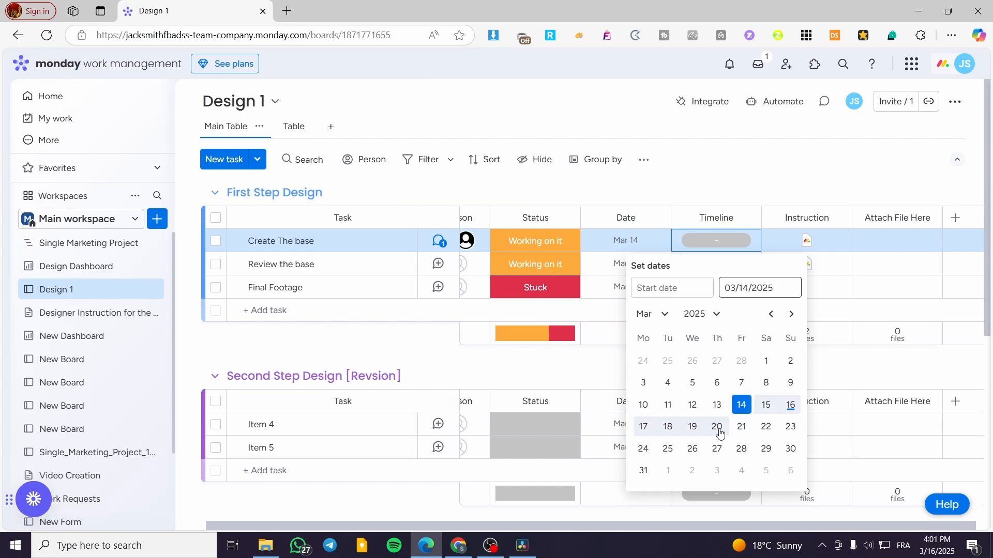
click(694, 428)
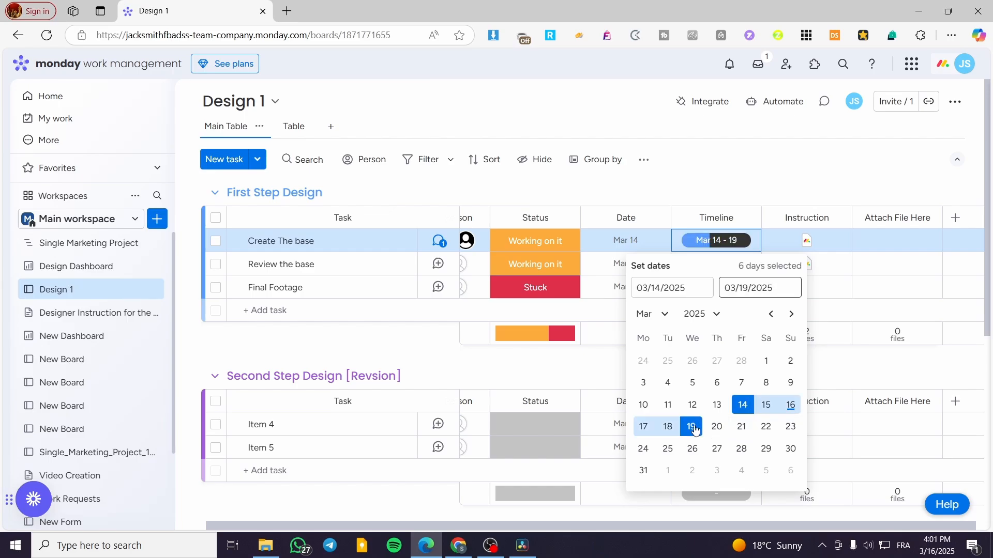
click(647, 430)
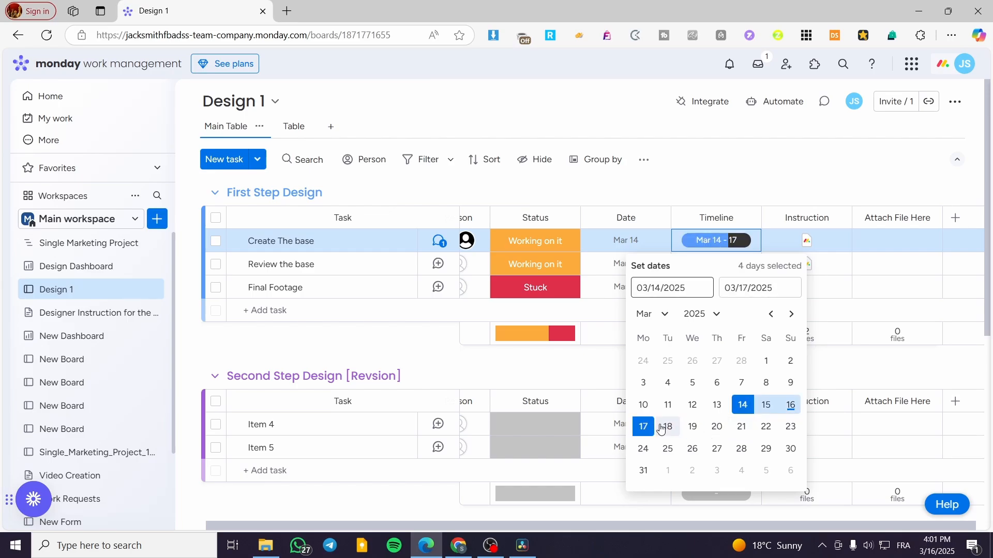
click(661, 429)
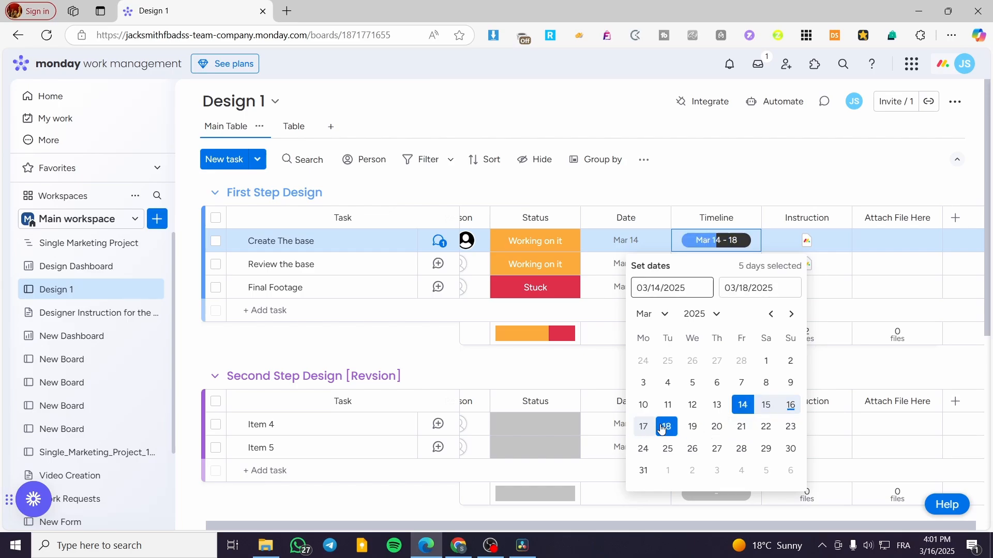
click(724, 189)
- Set the date of Review the base to March 15, 2025 and its timeline to March 15–20
click(633, 265)
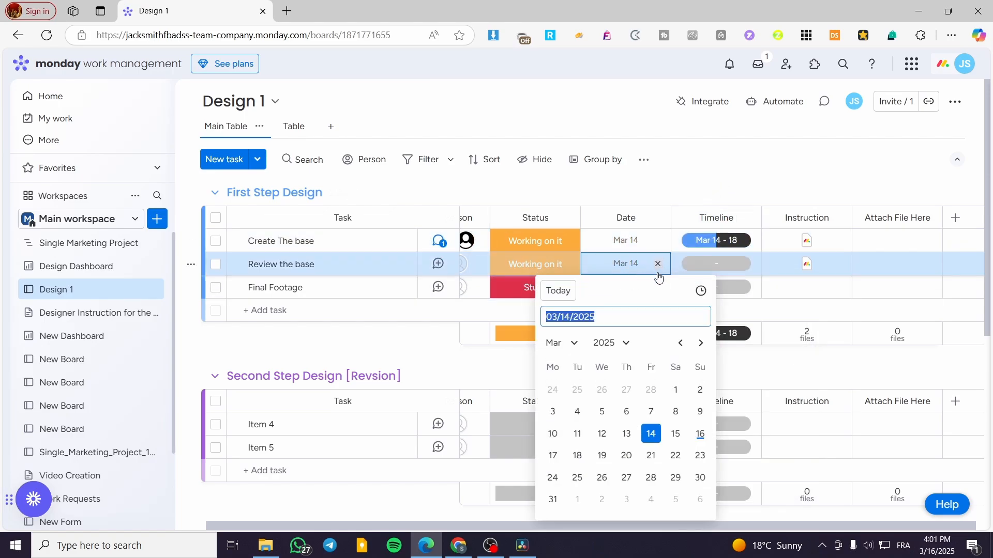
click(679, 438)
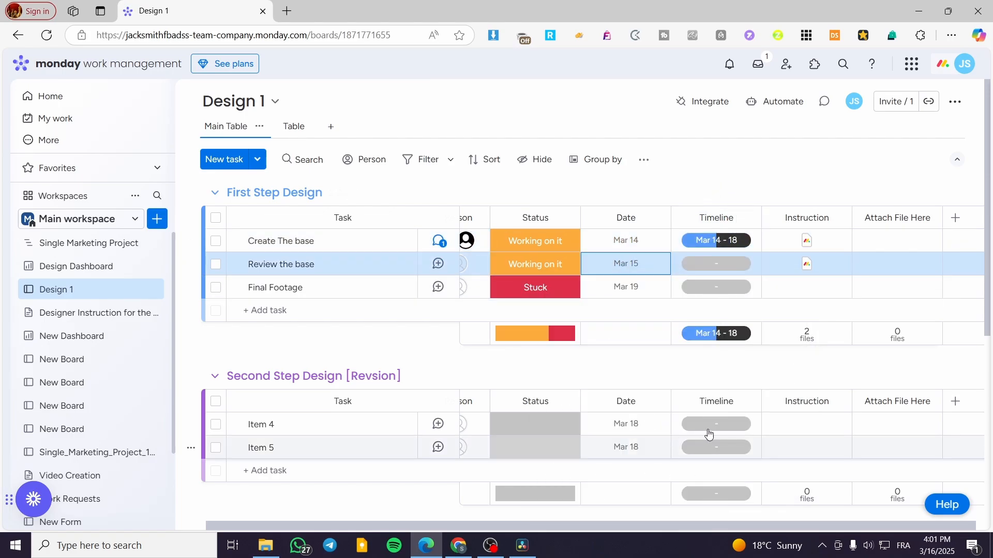
click(716, 274)
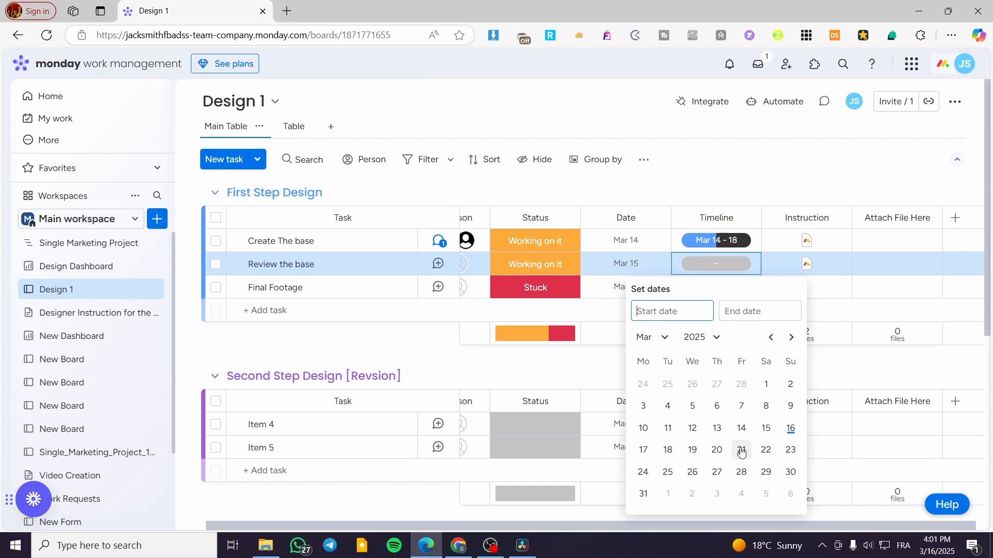
click(759, 430)
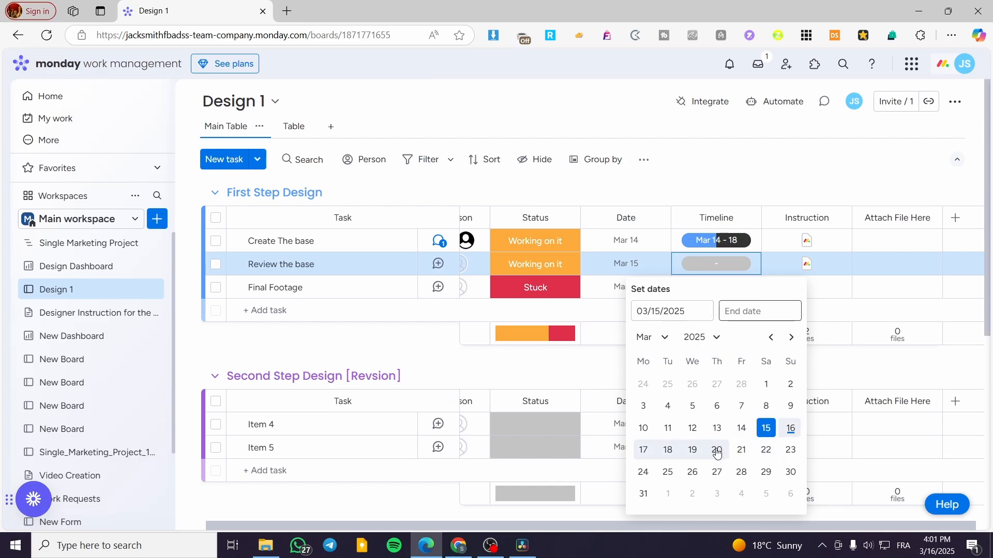
click(716, 450)
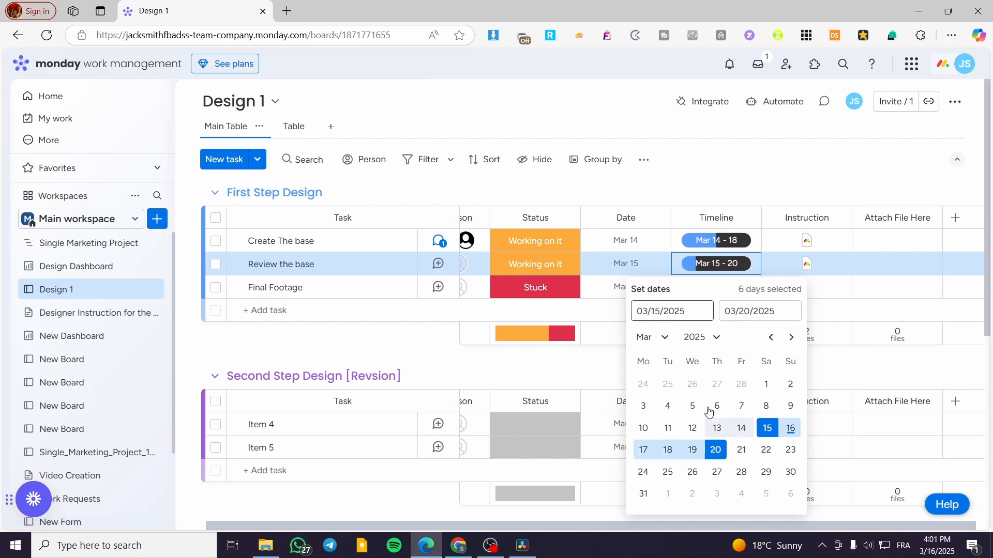
click(604, 307)
- Set the timeline of Final Footage to March 19–23, 2025
click(701, 293)
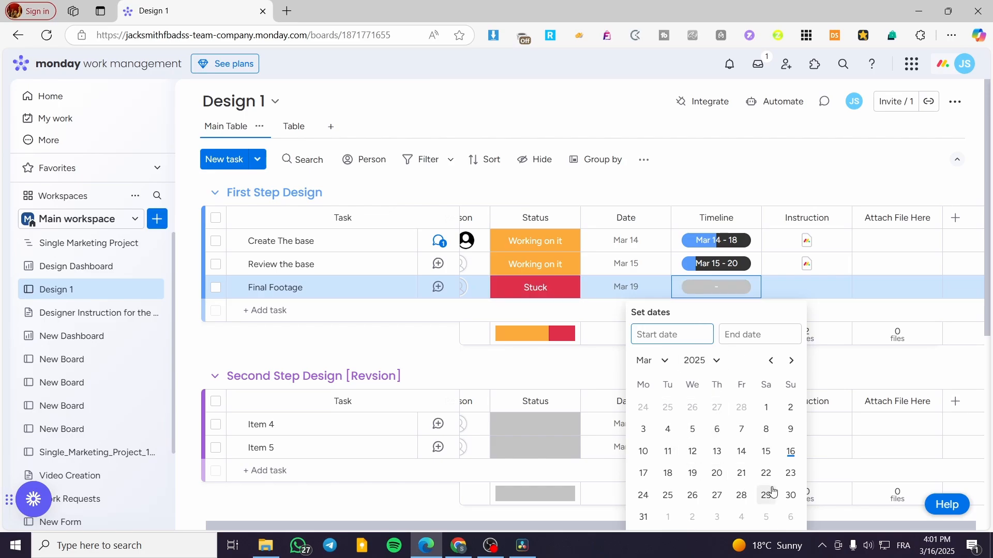
click(692, 473)
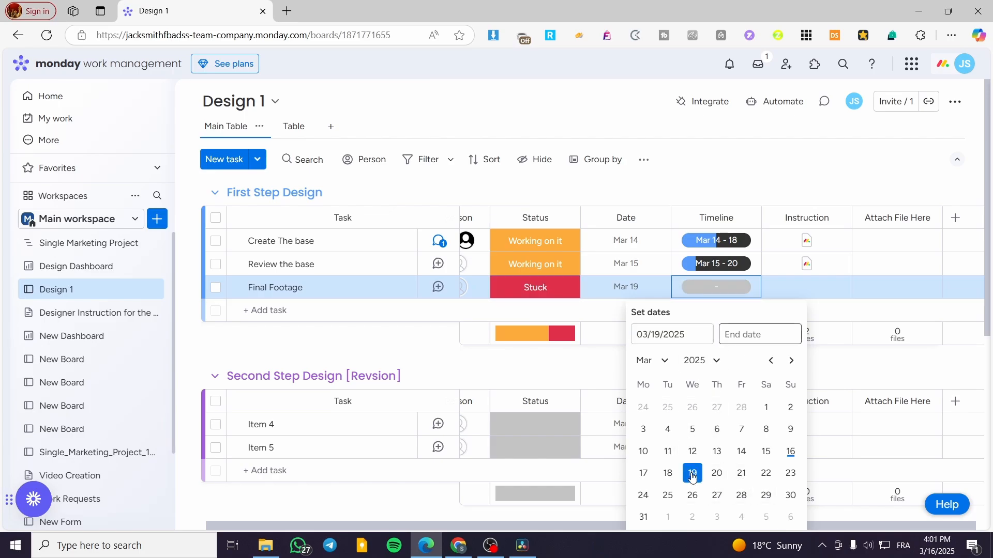
click(791, 473)
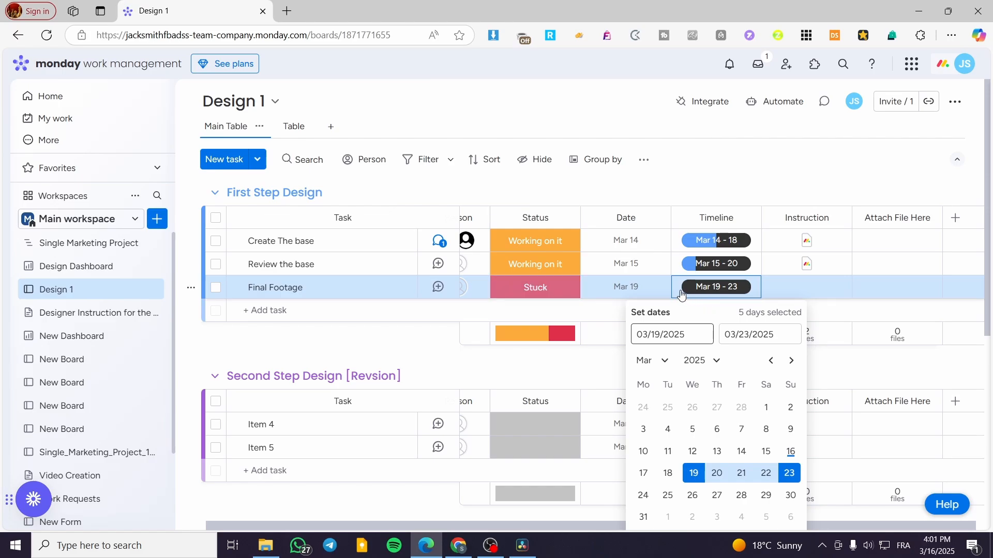
- Change the timeline of Final Footage to March 13–19, 2025
click(641, 288)
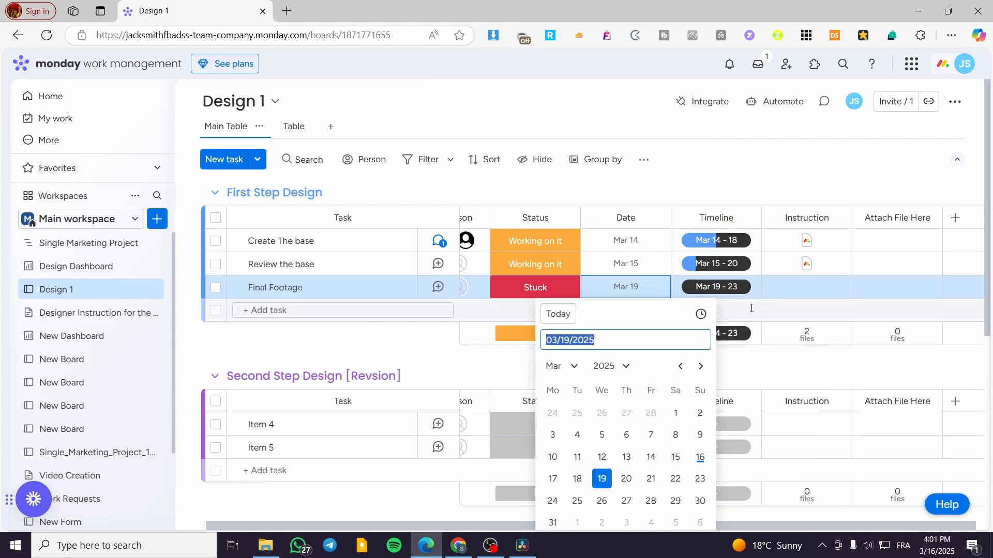
click(737, 292)
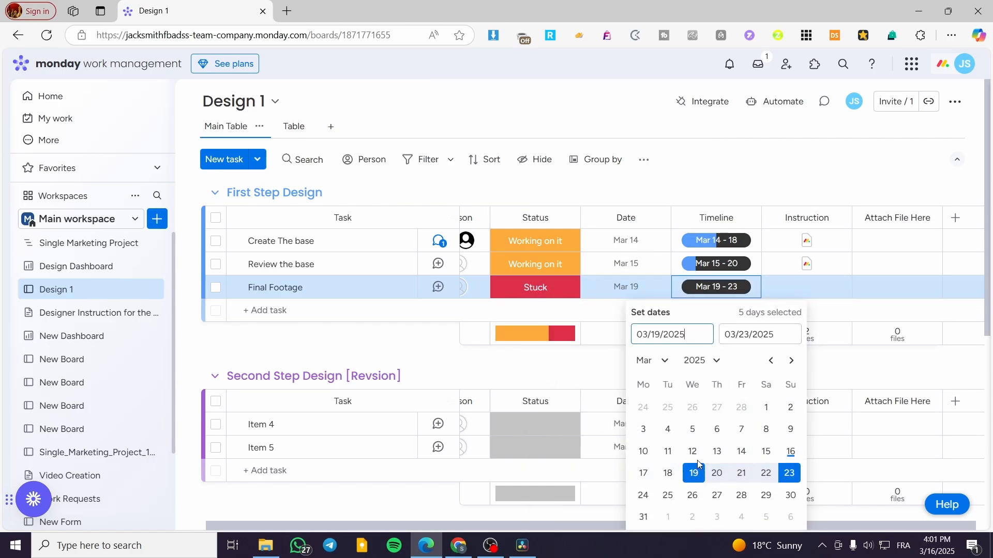
click(790, 473)
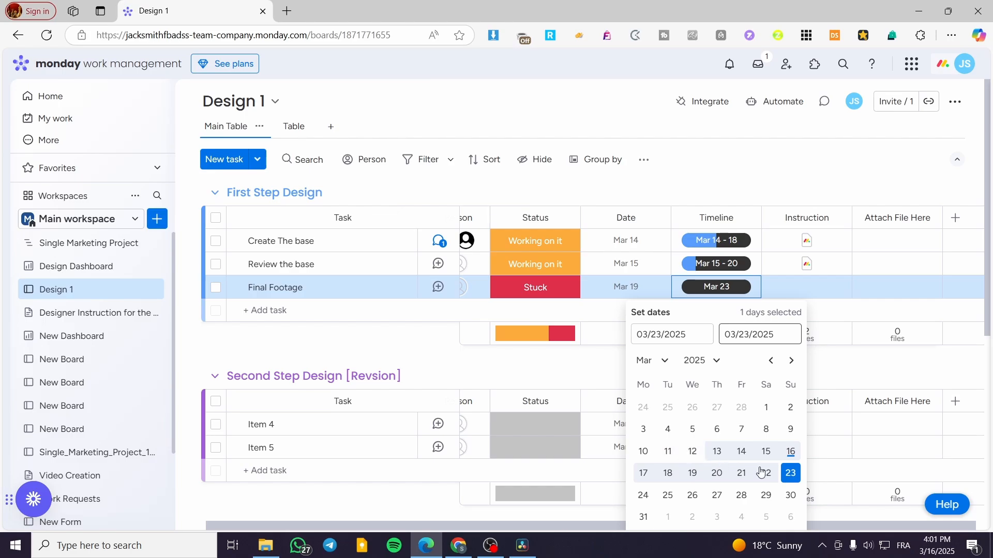
click(791, 473)
click(715, 457)
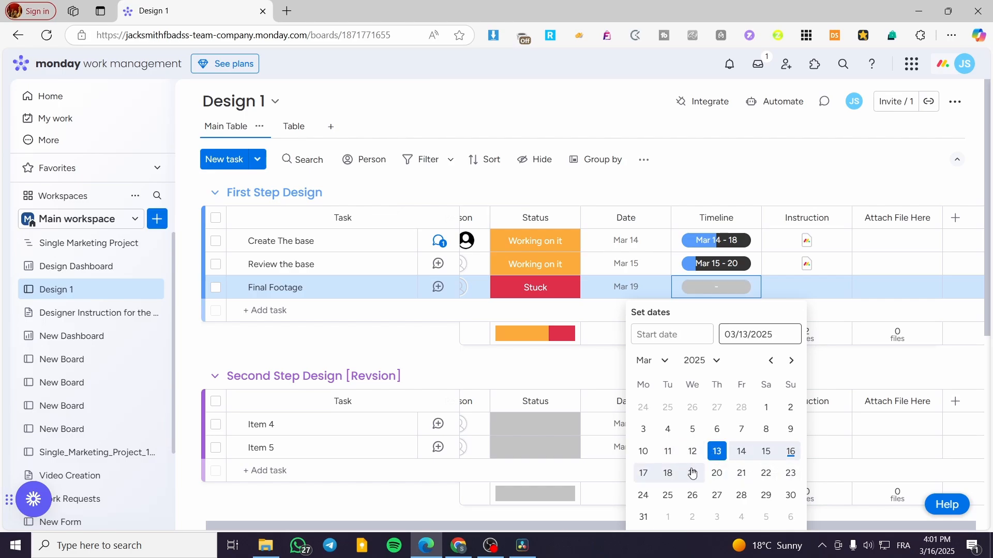
click(692, 473)
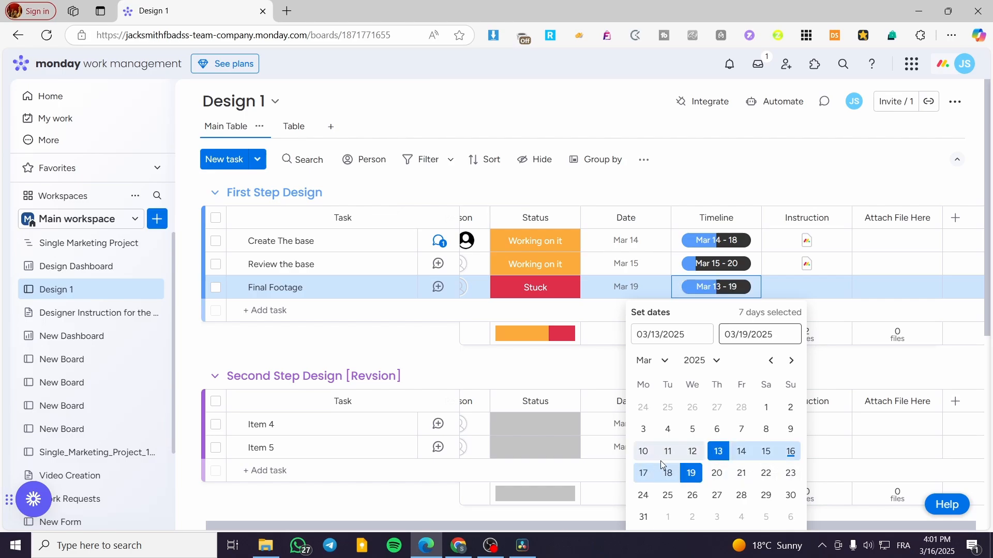
- Change the timeline of Final Footage to March 12–14, 2025, and close its calendar
click(718, 457)
click(692, 454)
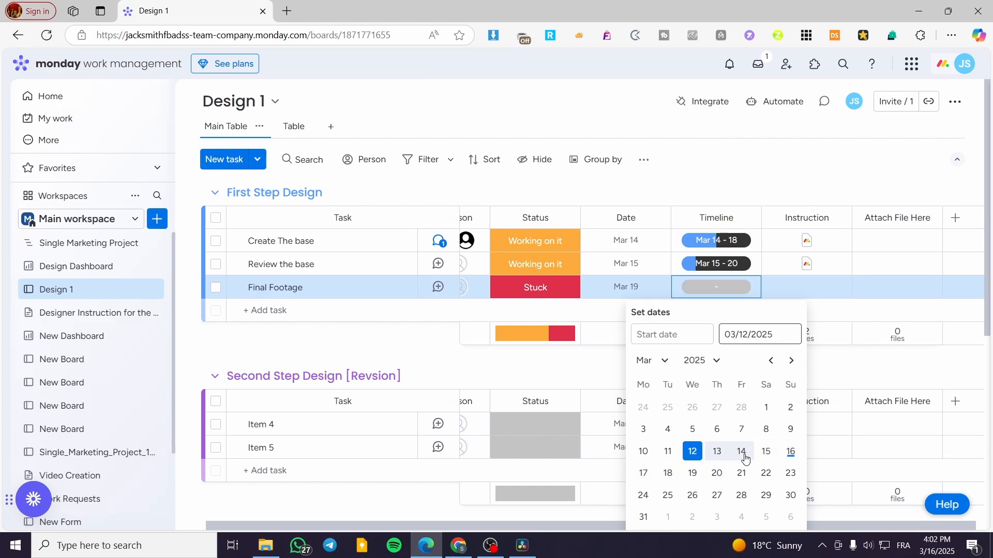
click(718, 455)
click(740, 453)
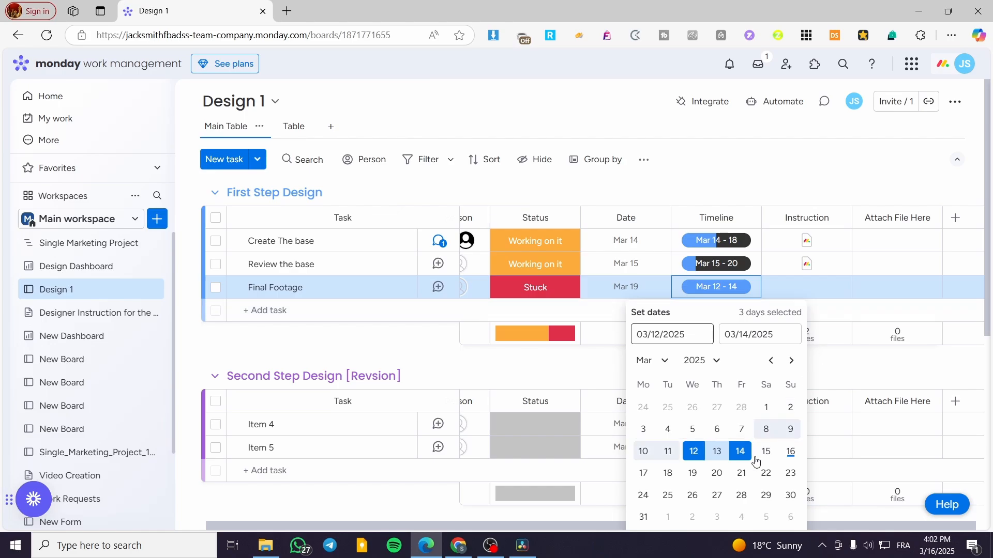
click(717, 453)
click(691, 452)
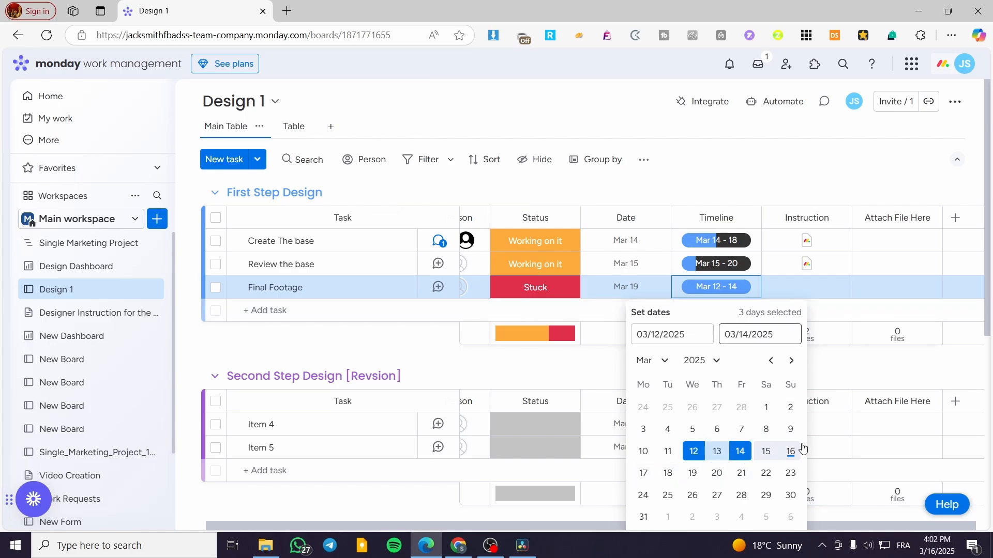
click(704, 286)
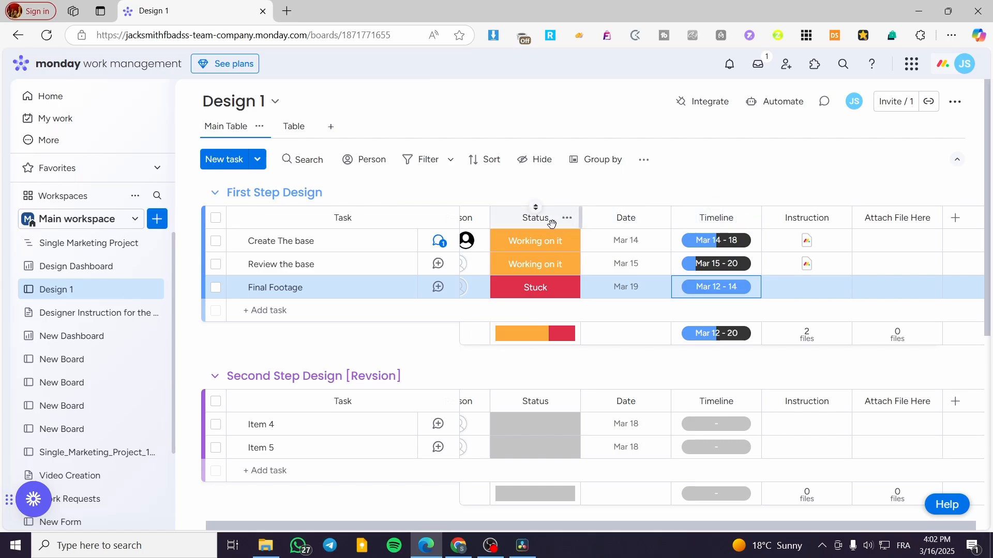
- Add a Gantt view to the Design 1 board
click(332, 128)
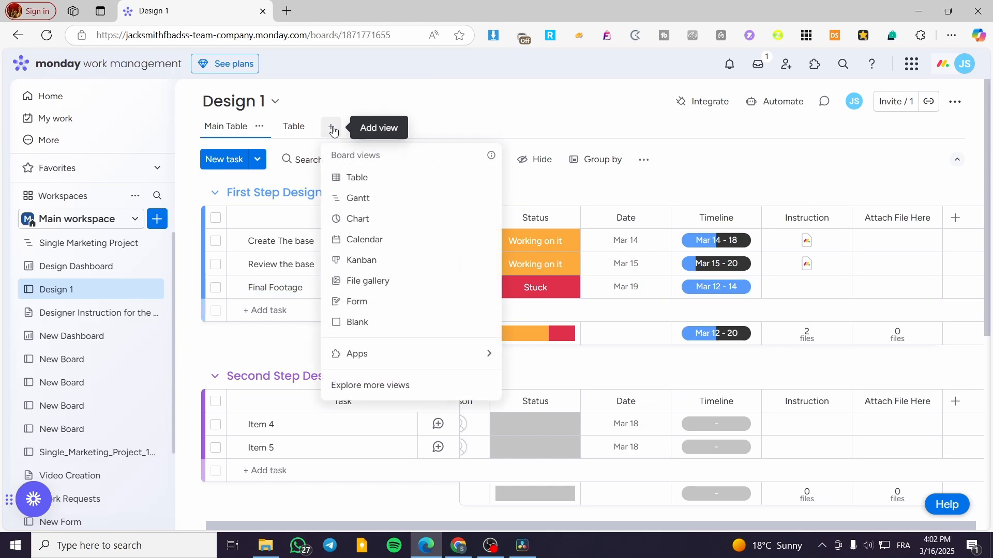
click(389, 201)
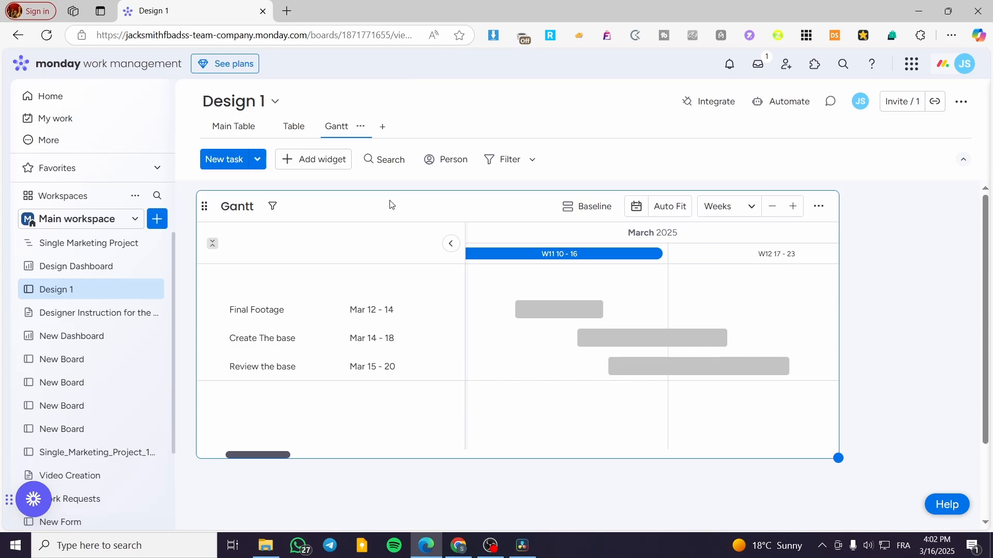
- Examine the details of Final Footage from its bar in the Gantt chart, then close them
click(585, 310)
click(831, 87)
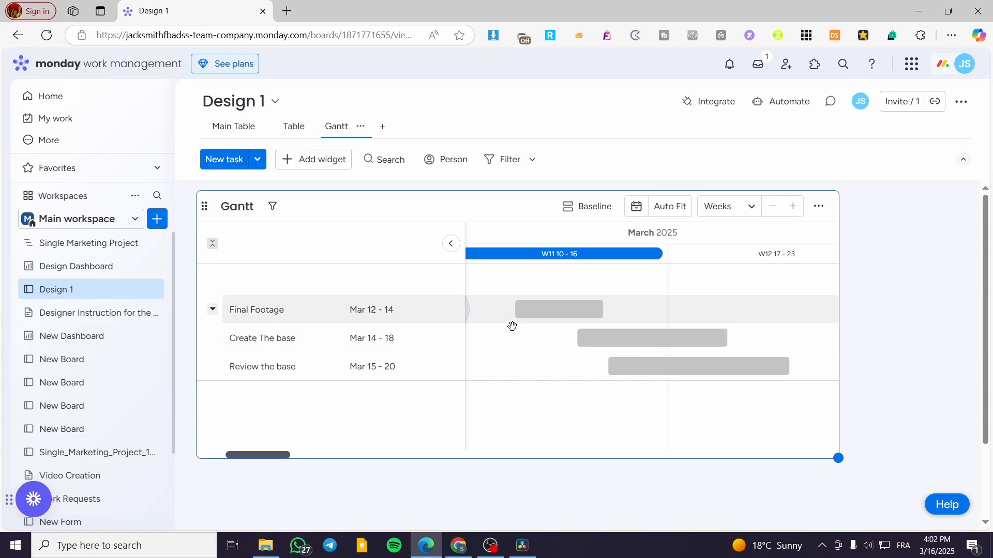
drag(467, 334, 457, 335)
drag(484, 268, 520, 284)
click(575, 315)
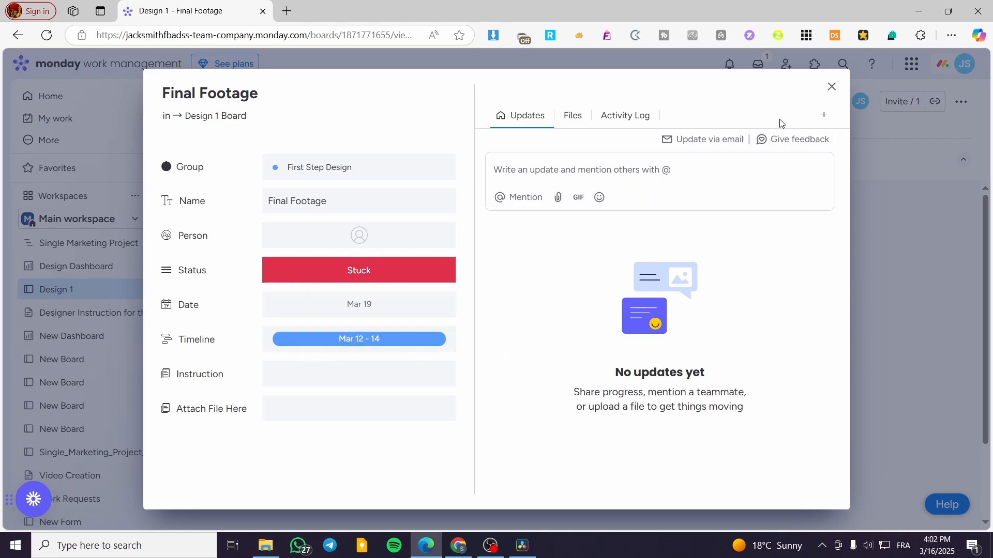
click(831, 86)
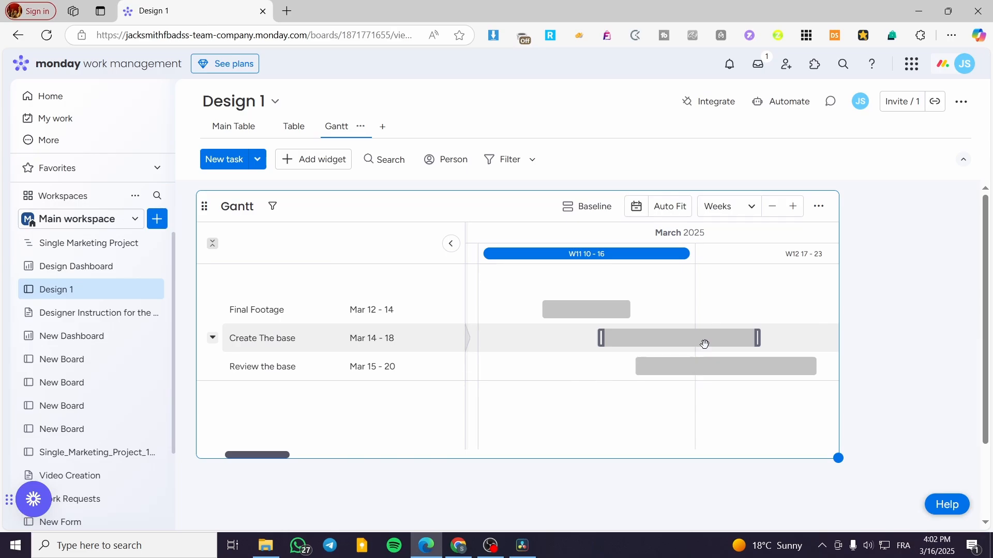
- Examine the details of Review the base from its bar in the Gantt chart, then close them
mouse_move(758, 340)
mouse_down()
mouse_move(664, 338)
mouse_move(805, 346)
mouse_move(824, 337)
mouse_move(747, 343)
mouse_up()
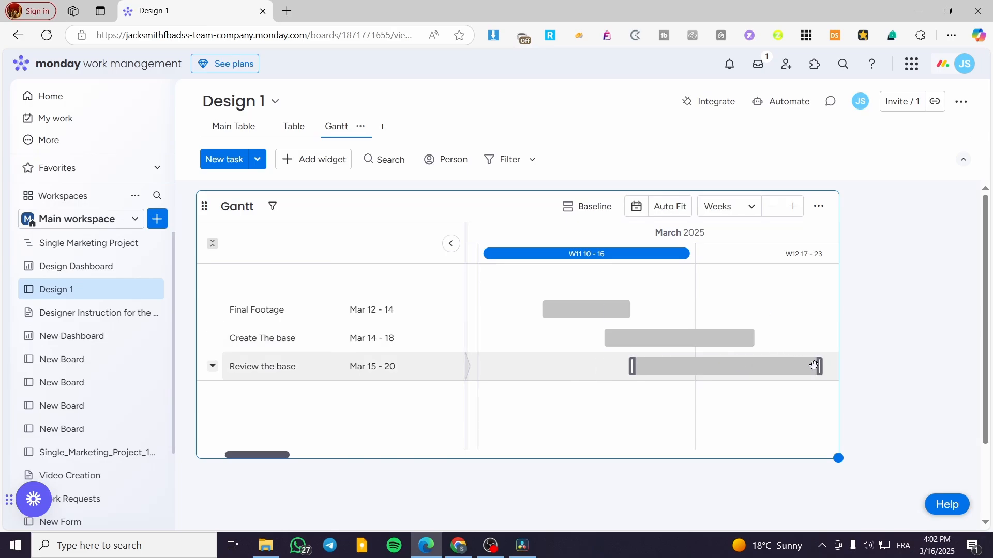
click(692, 369)
click(837, 91)
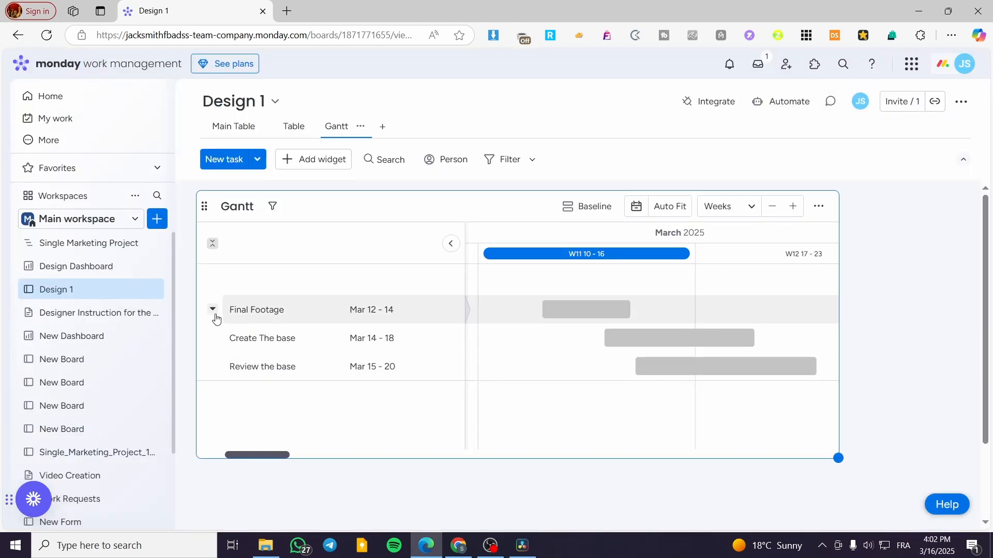
- Set Final Footage as a milestone in the Gantt chart and check its timeline in the task details
right_click(216, 318)
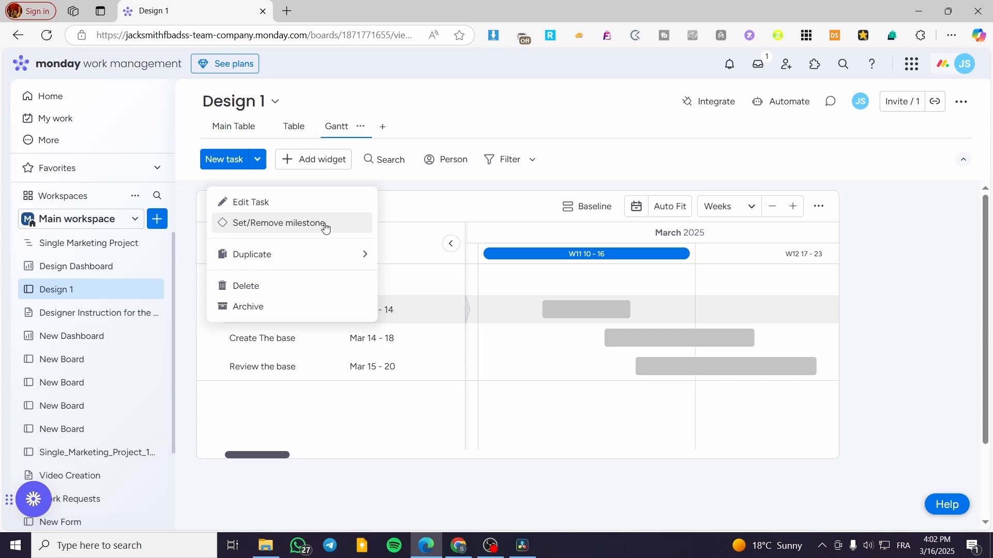
click(309, 226)
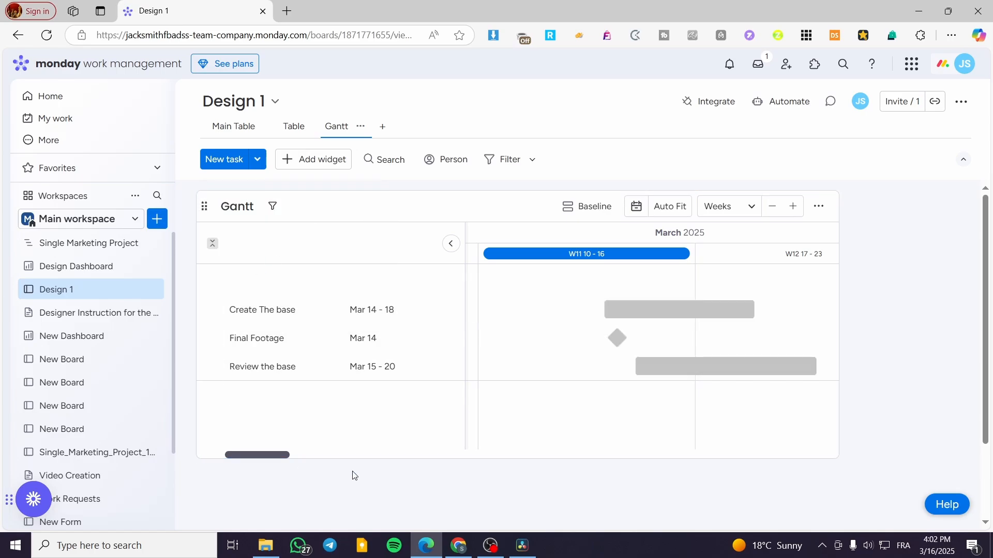
click(620, 340)
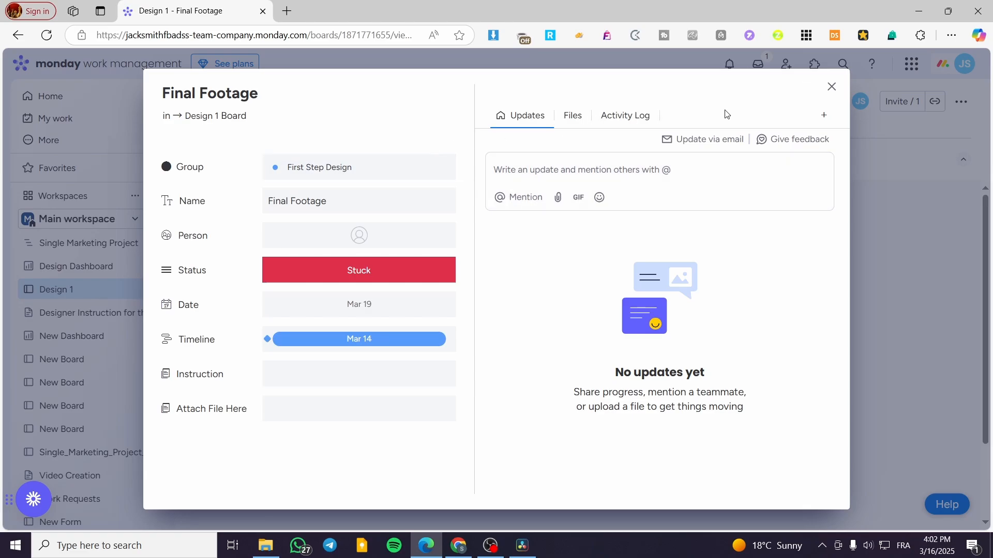
click(831, 87)
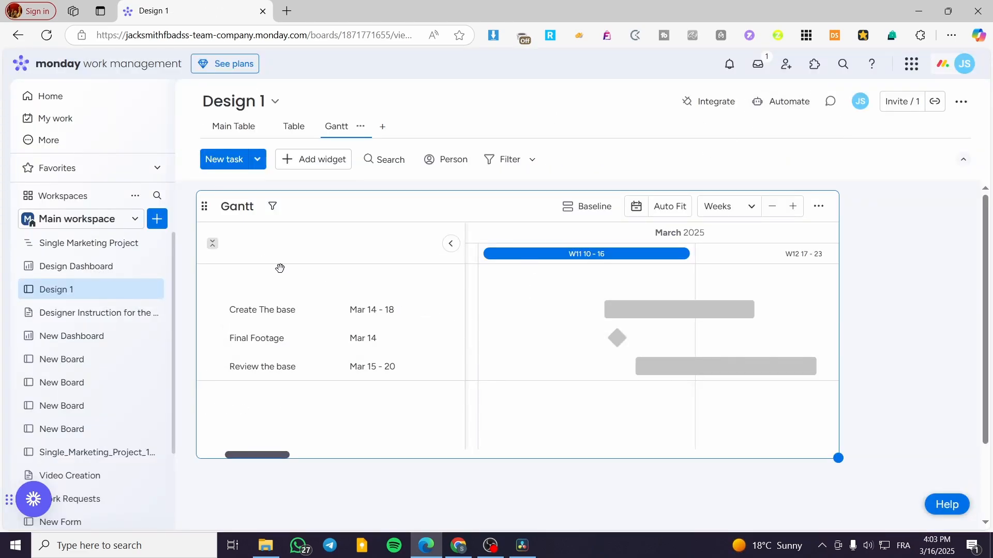
- Filter the Gantt chart to tasks whose Status is All done labels, and return to the board
click(269, 206)
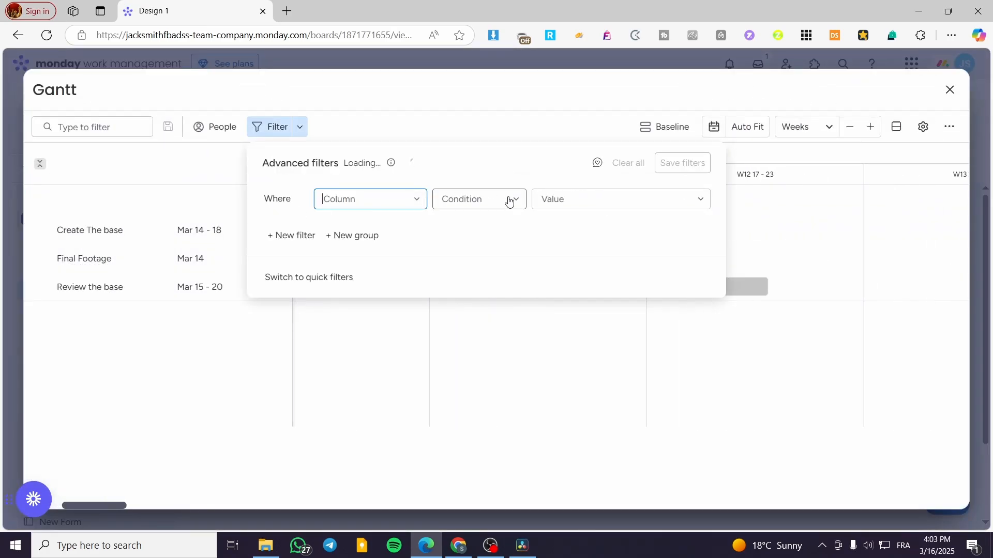
click(501, 199)
click(389, 200)
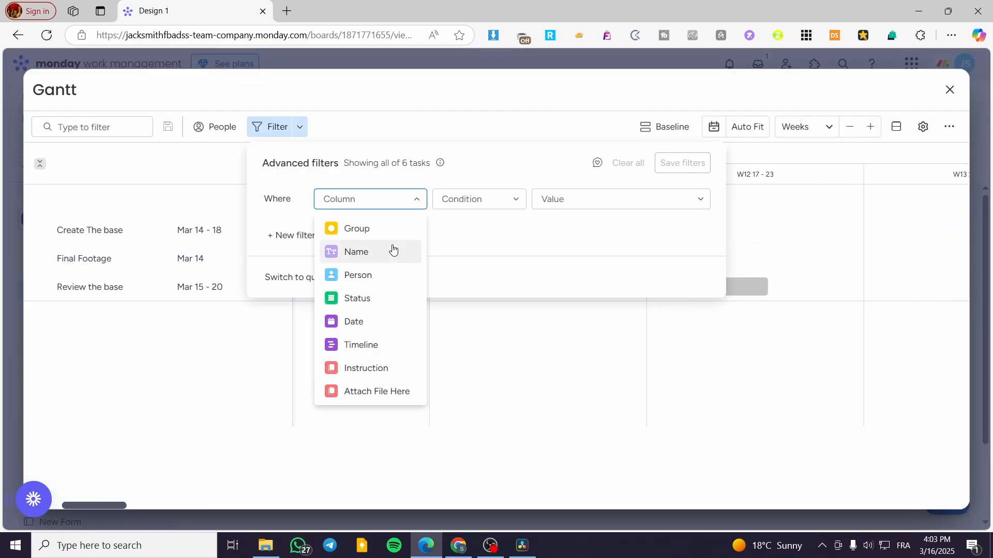
click(396, 299)
click(586, 200)
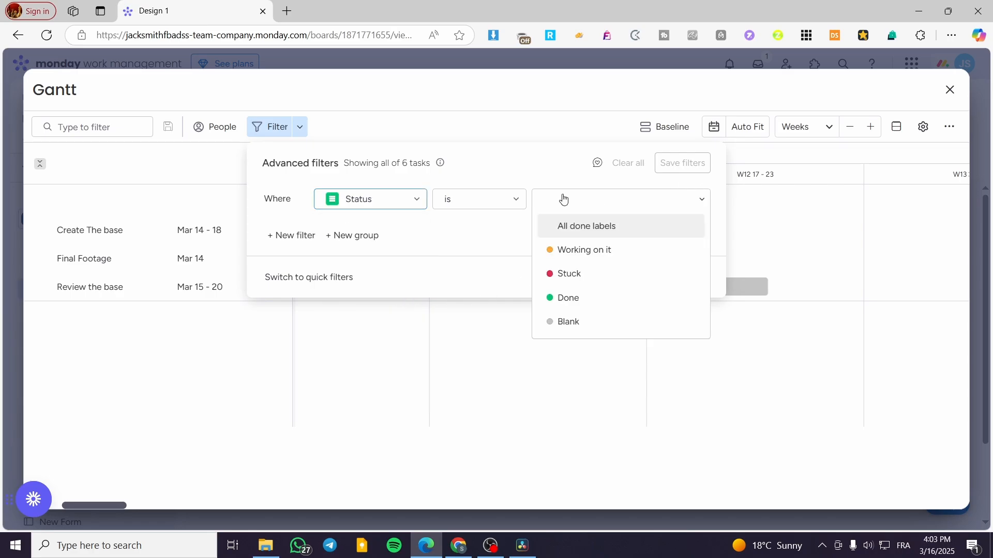
click(578, 226)
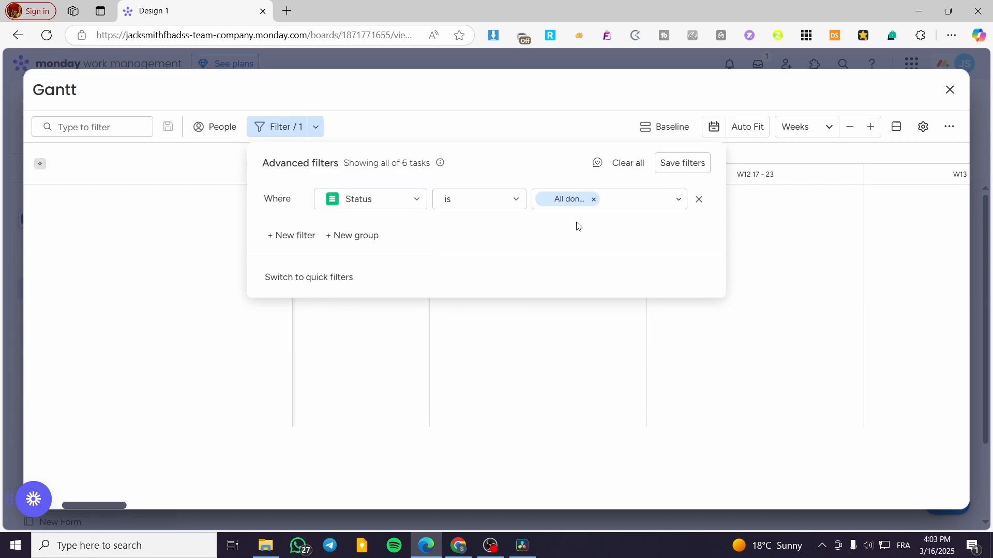
click(950, 90)
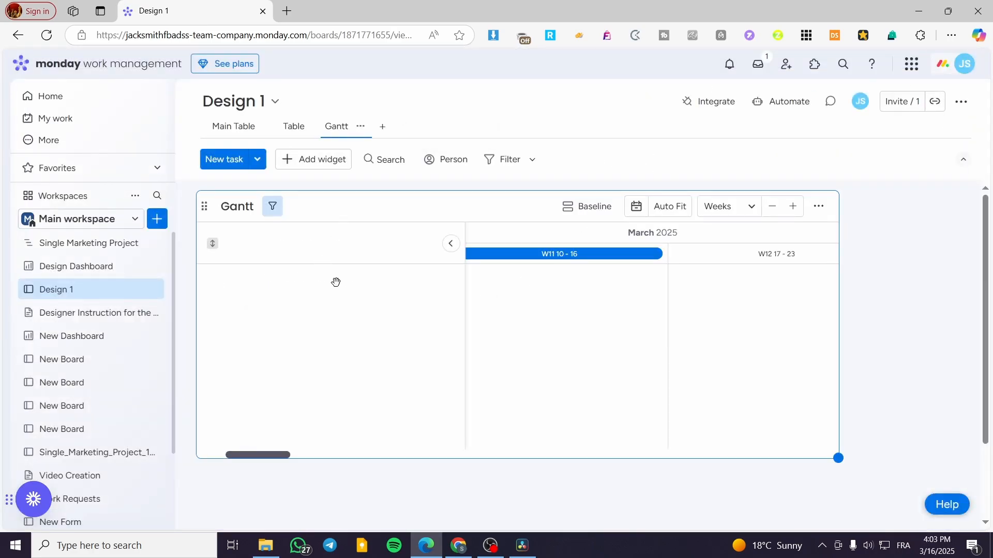
- Remove the Status filter from the Gantt chart and return to the board
click(272, 206)
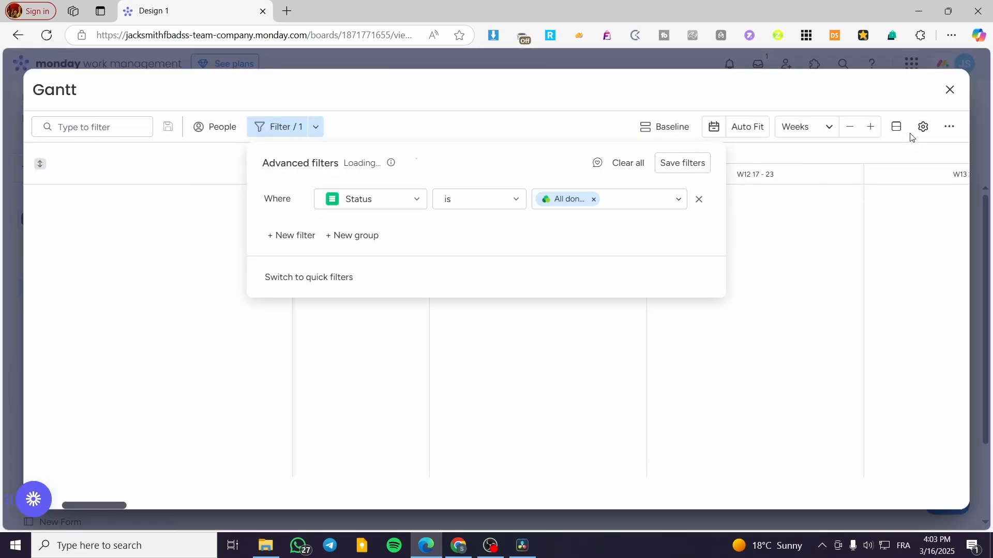
click(317, 126)
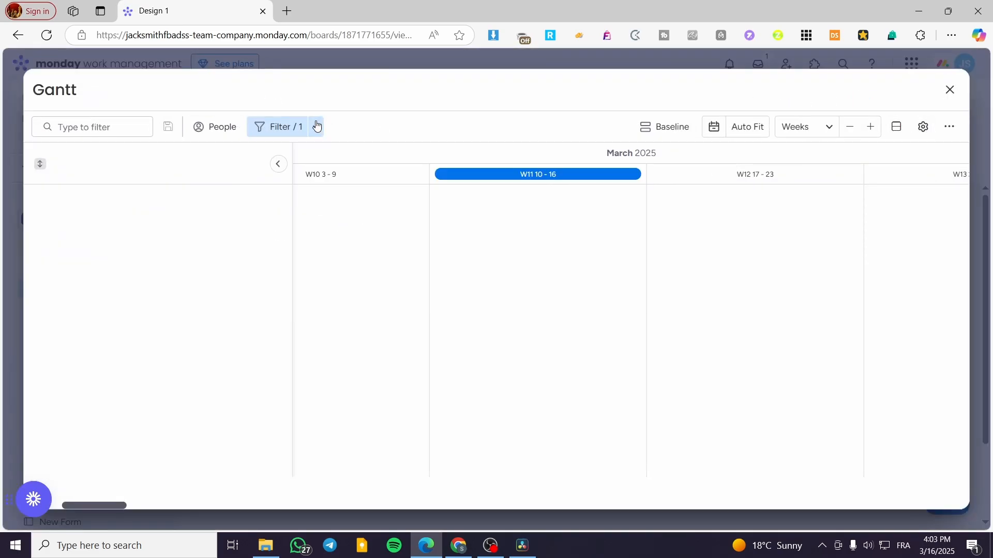
click(317, 126)
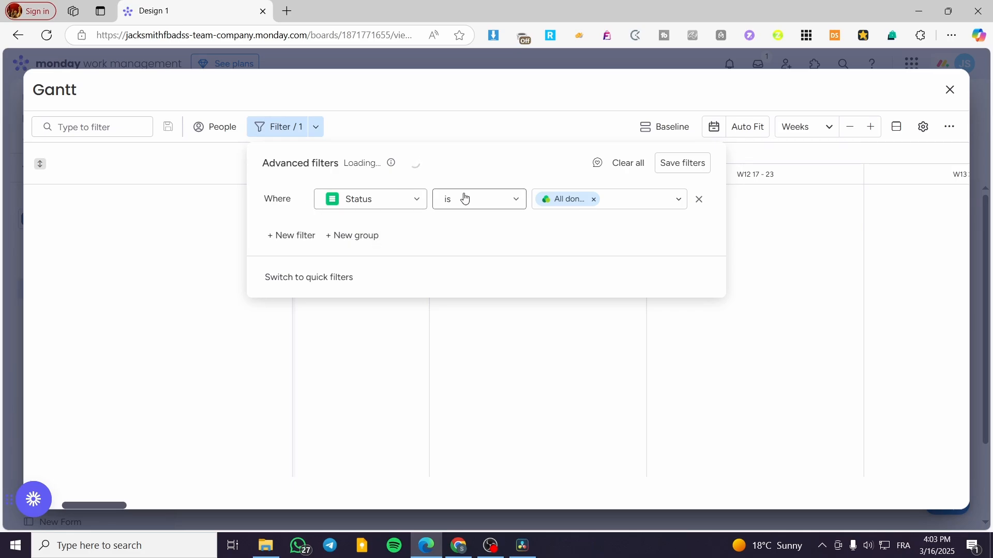
click(698, 200)
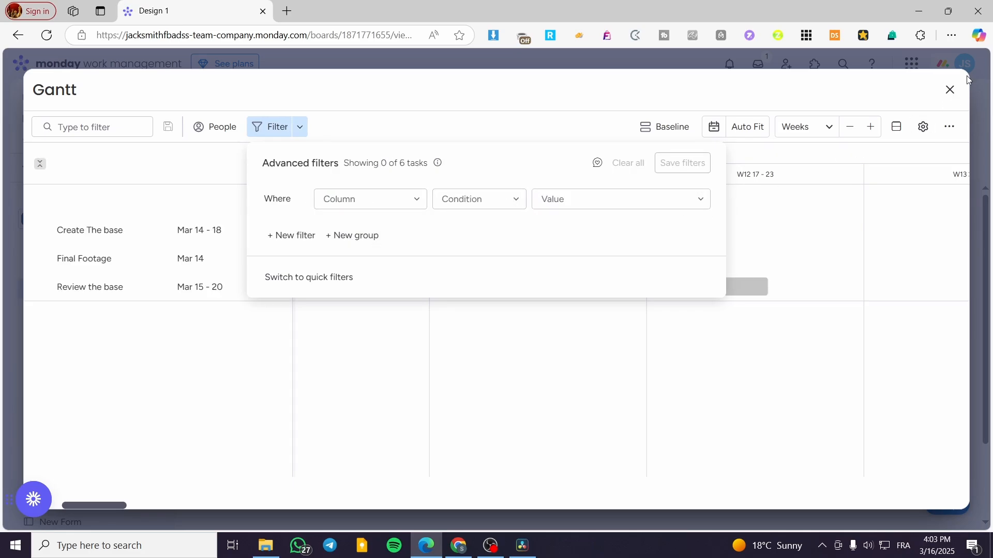
click(951, 89)
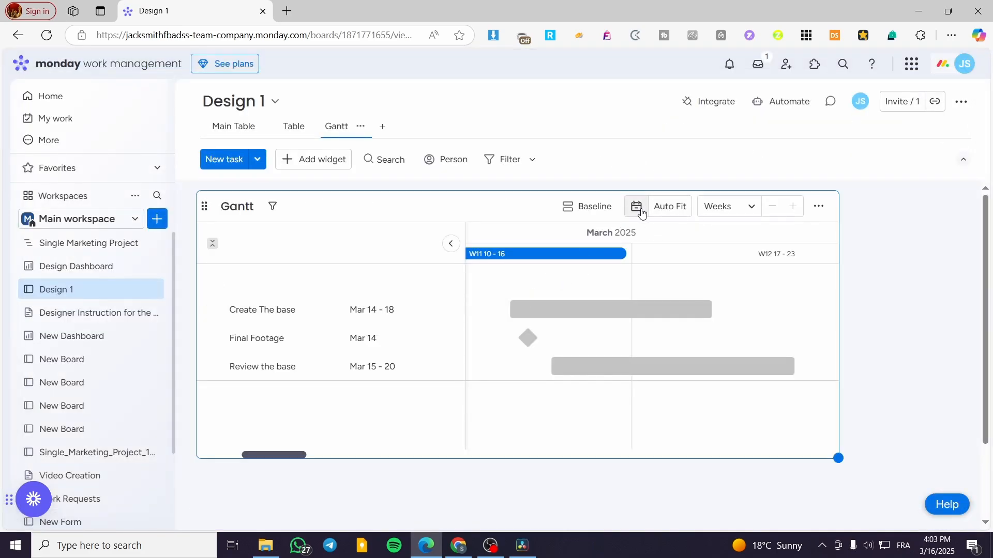
- In the Gantt widget settings, include the Date column alongside Timeline as a source for the bars
click(599, 207)
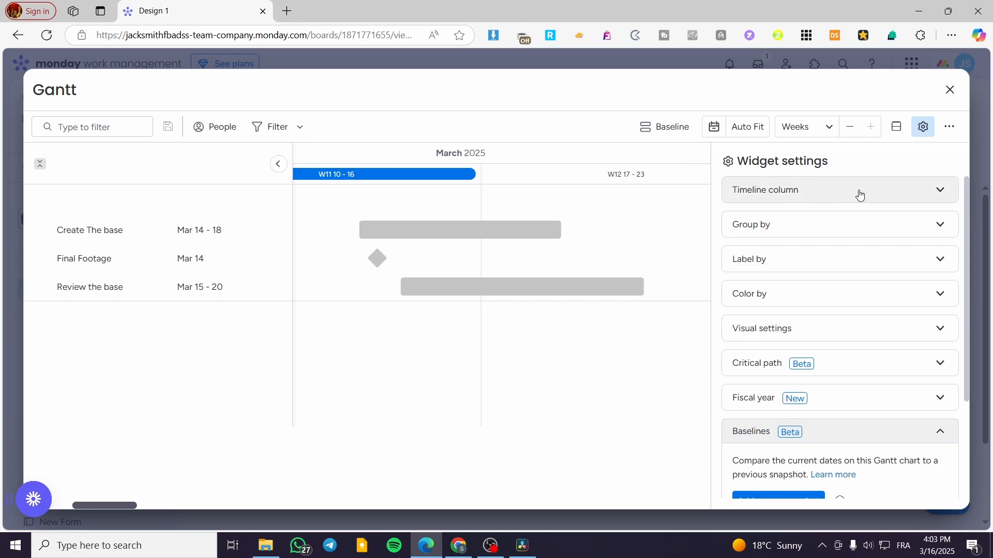
click(822, 194)
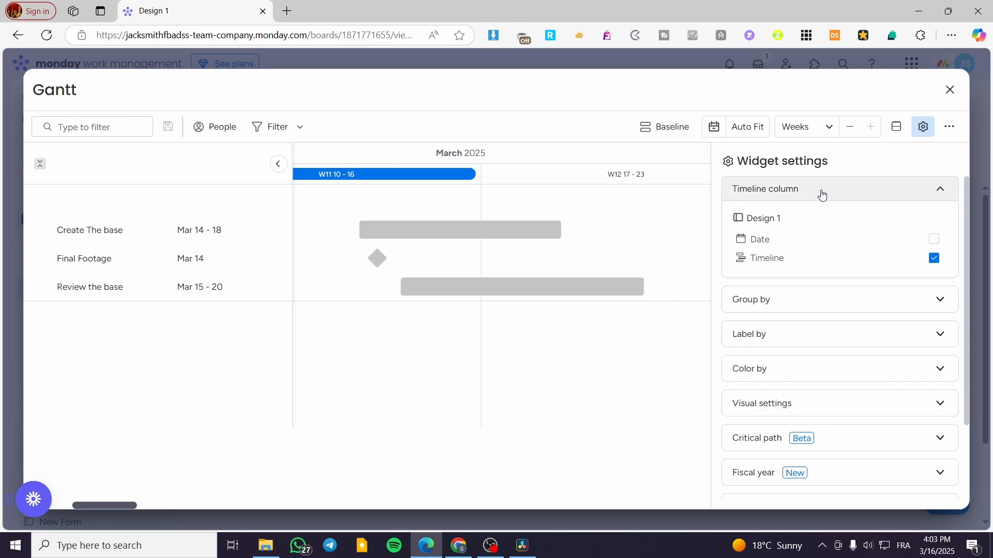
click(933, 240)
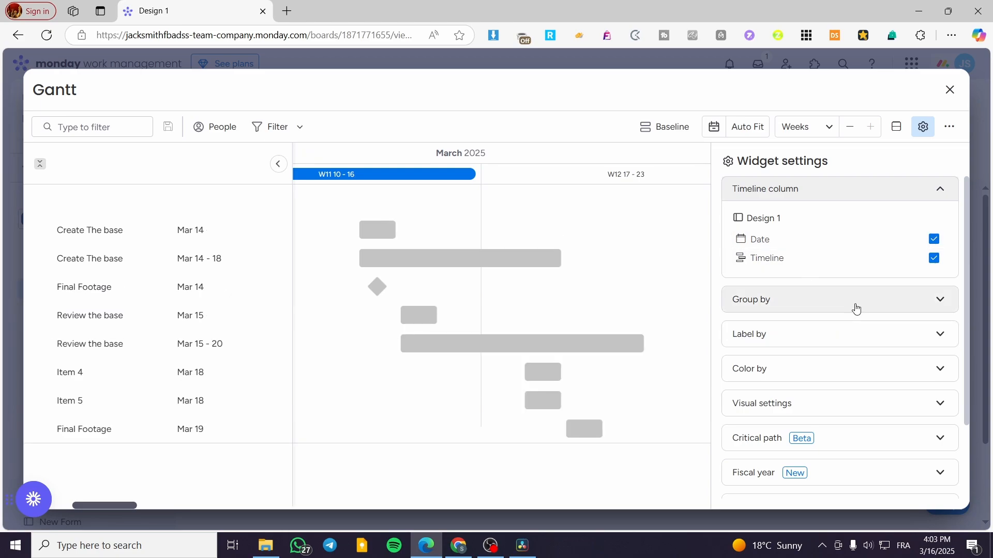
- Color the Gantt bars by Status
click(857, 372)
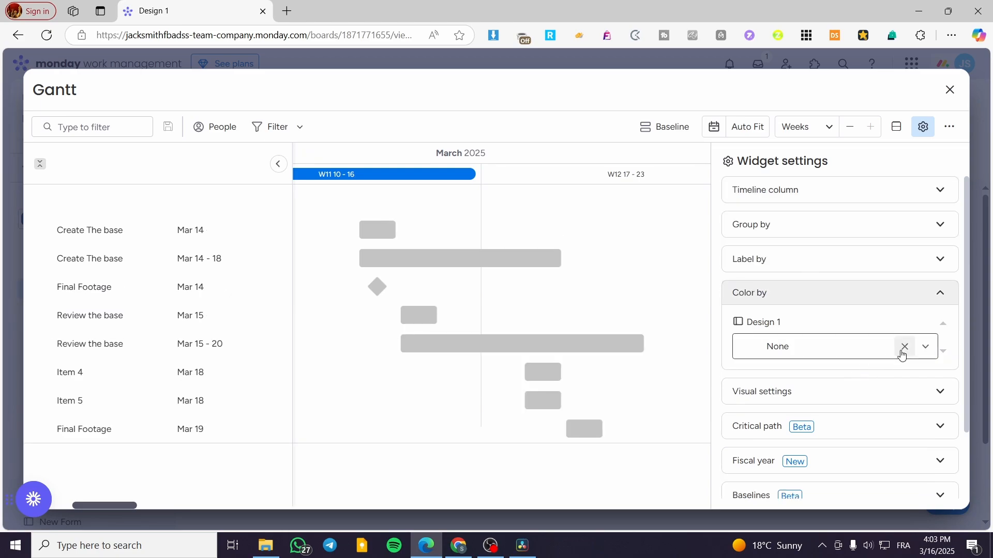
click(862, 351)
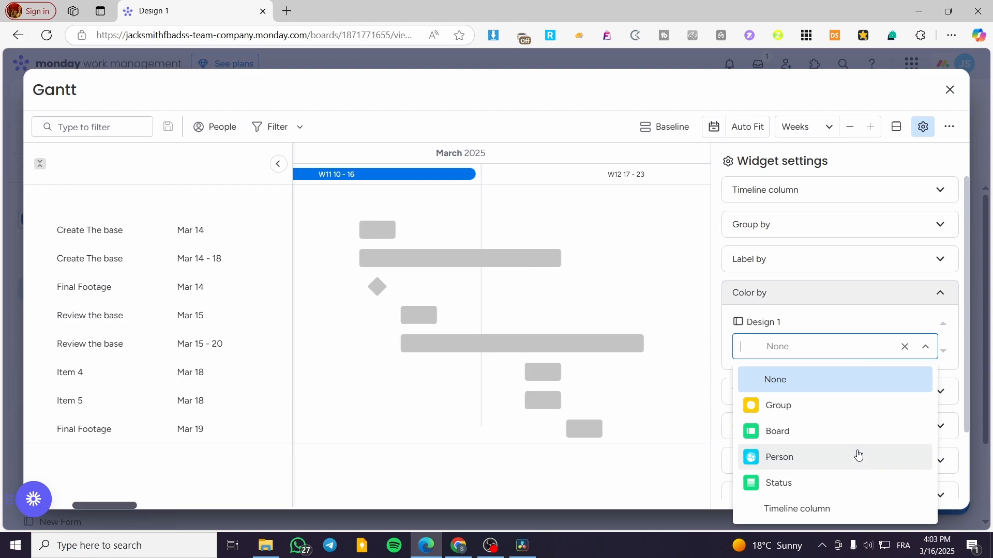
click(824, 489)
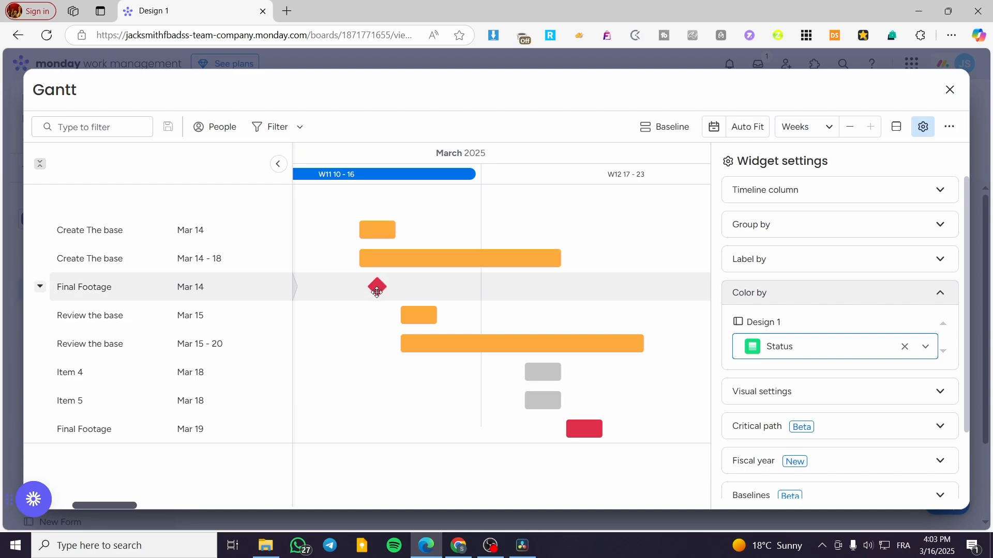
- Show the group summary in the Gantt chart's visual settings, then hide it again
click(865, 393)
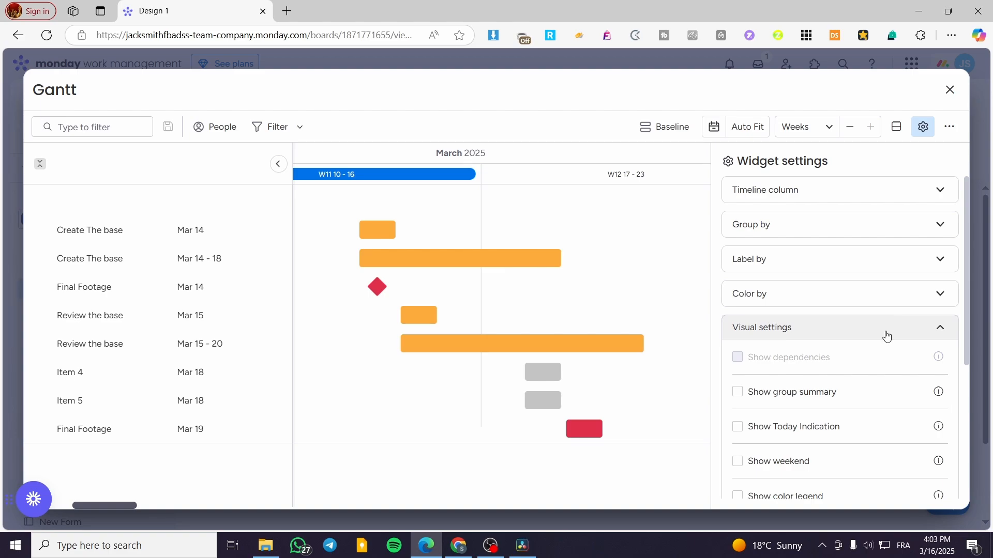
click(886, 335)
click(884, 337)
click(738, 394)
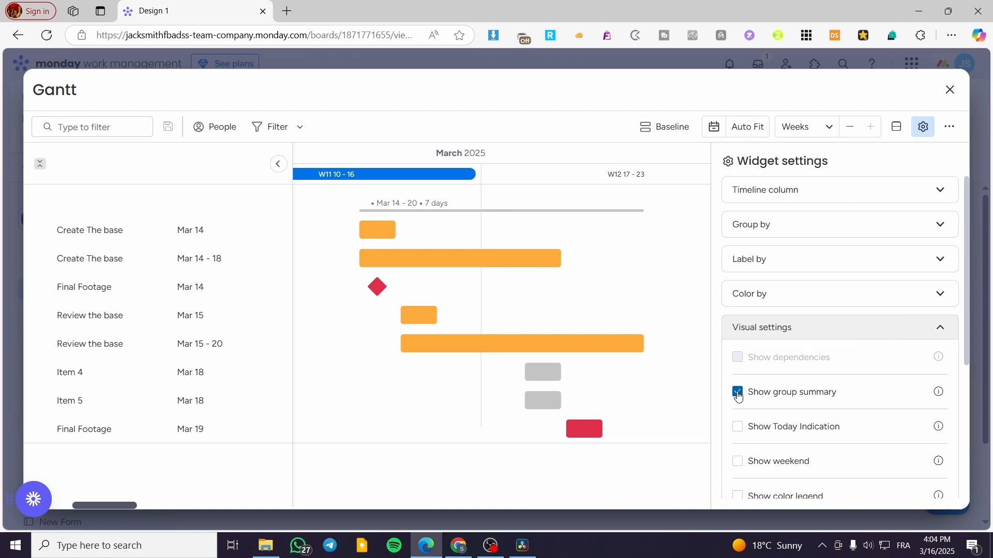
click(738, 394)
- Show the Today indication and color legend in the Gantt chart, with weekends hidden
click(738, 432)
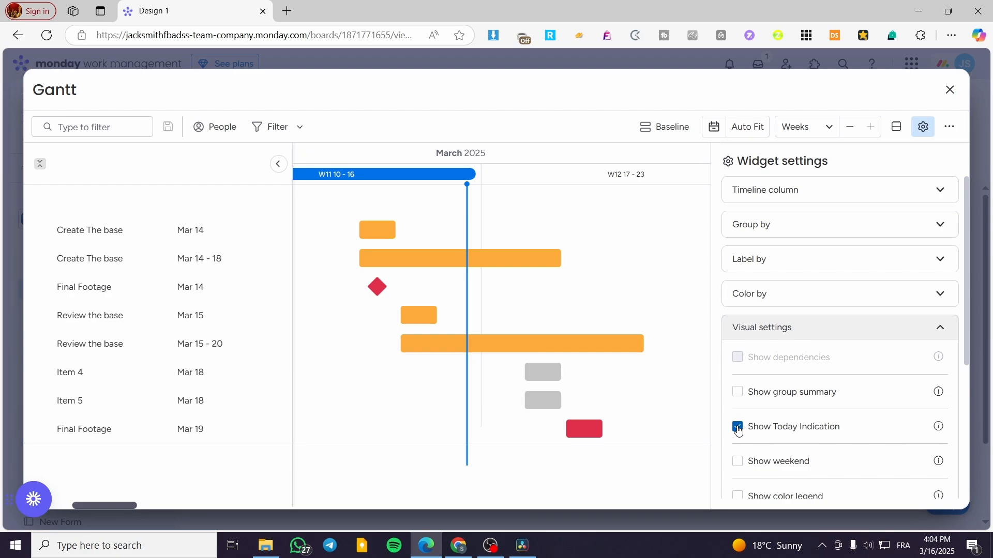
click(738, 429)
click(738, 428)
click(739, 463)
scroll(827, 435, down, 3)
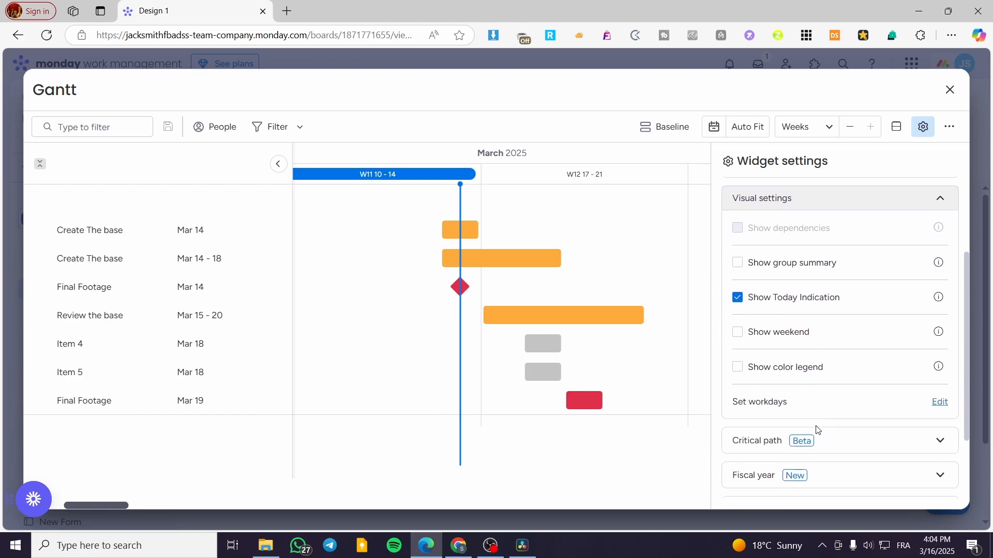
click(737, 368)
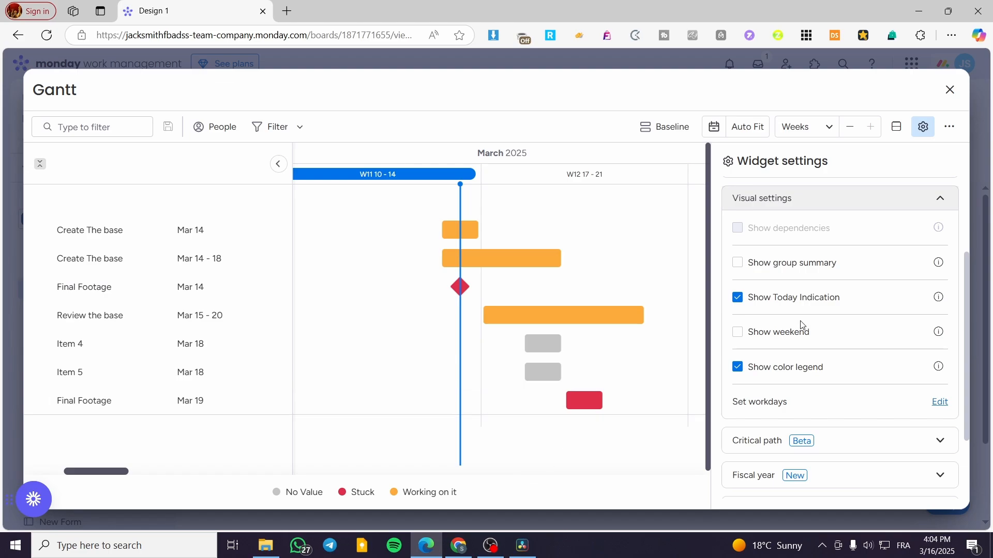
- Examine the Gantt widget's Fiscal year, Critical path, Baselines and Groups settings
scroll(864, 372, down, 2)
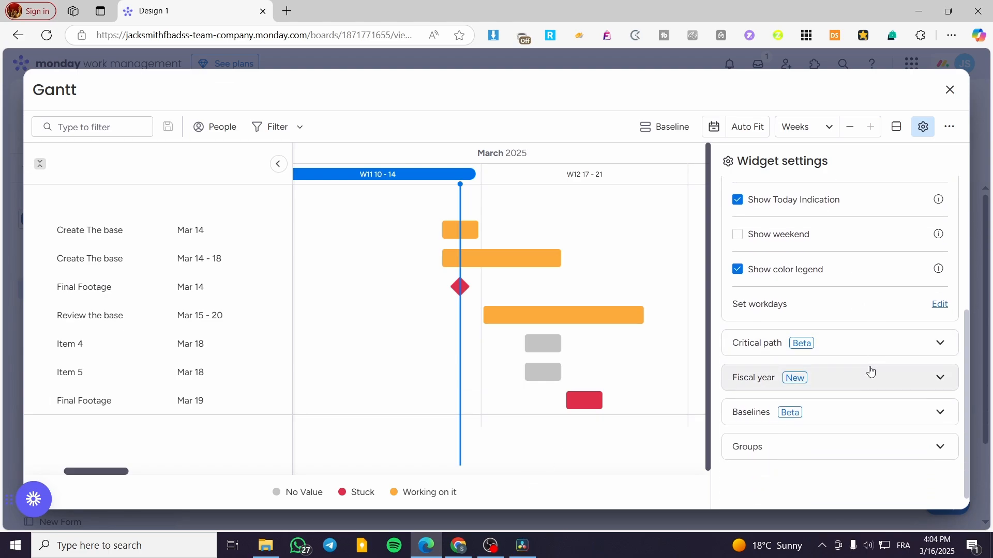
click(871, 371)
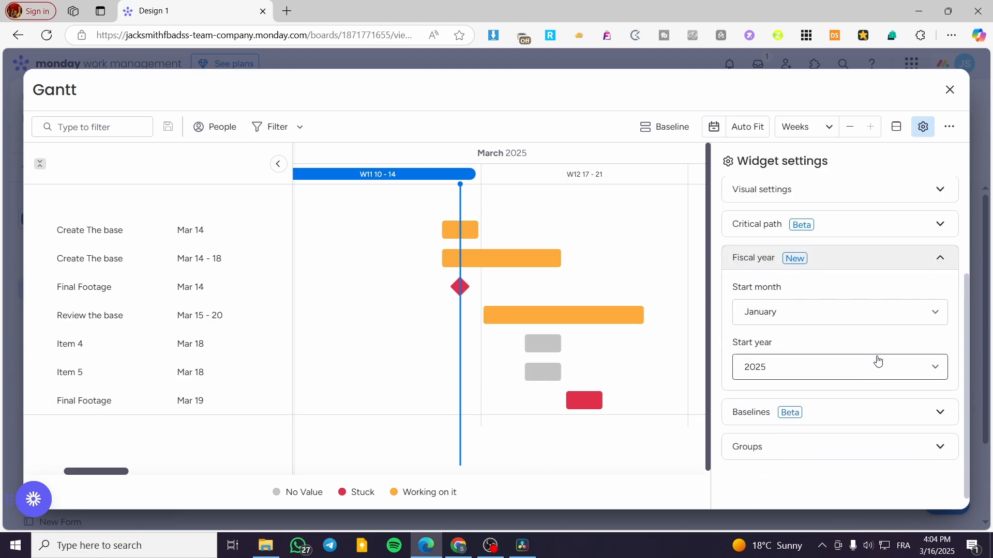
click(940, 262)
click(899, 351)
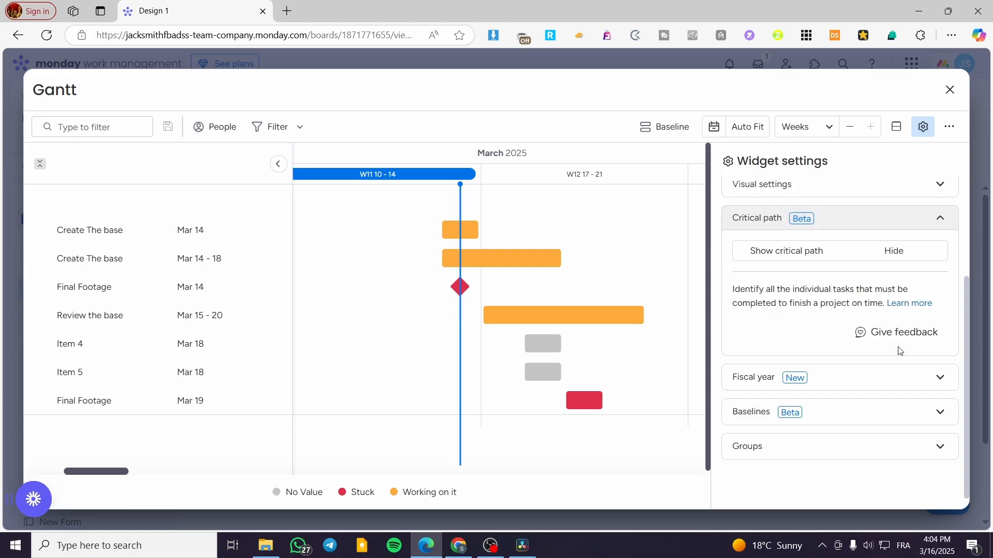
click(944, 221)
click(898, 417)
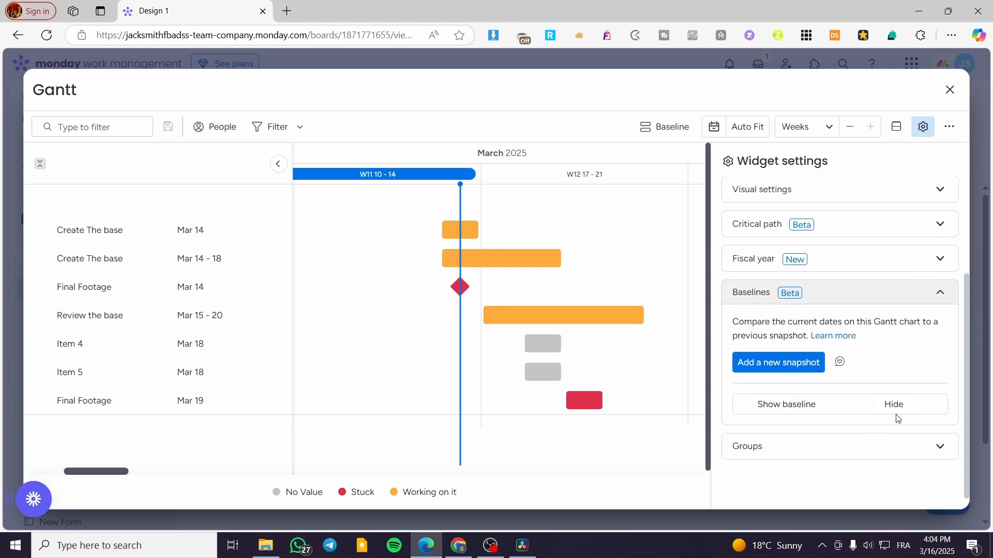
click(940, 446)
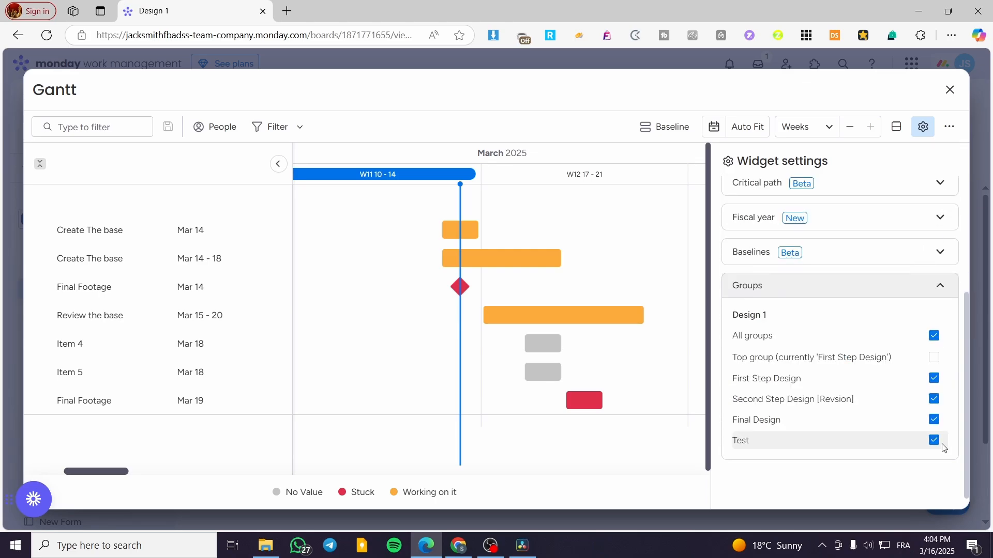
- Review the Group by, Label by and Color by options in the Gantt widget's settings, then close the settings
scroll(904, 371, up, 4)
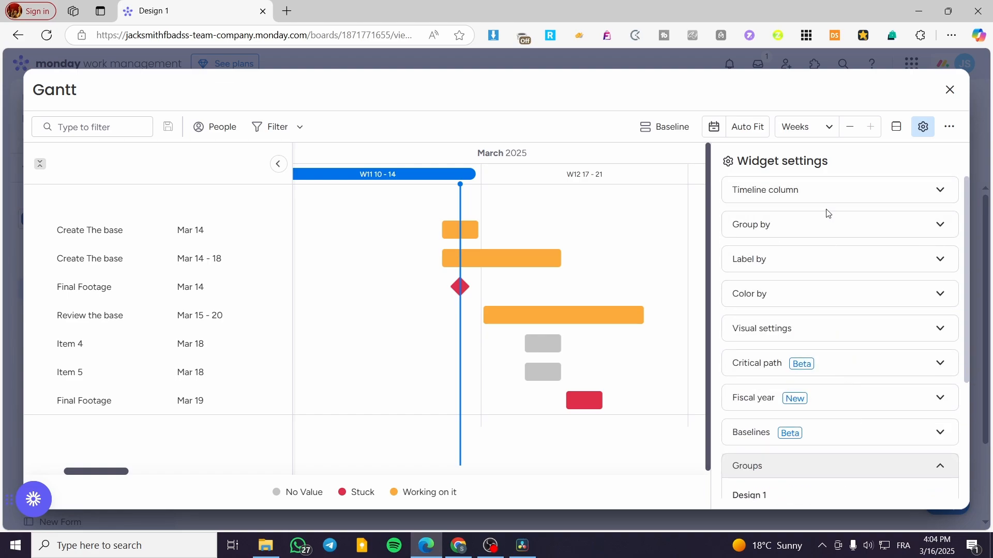
click(823, 222)
click(838, 279)
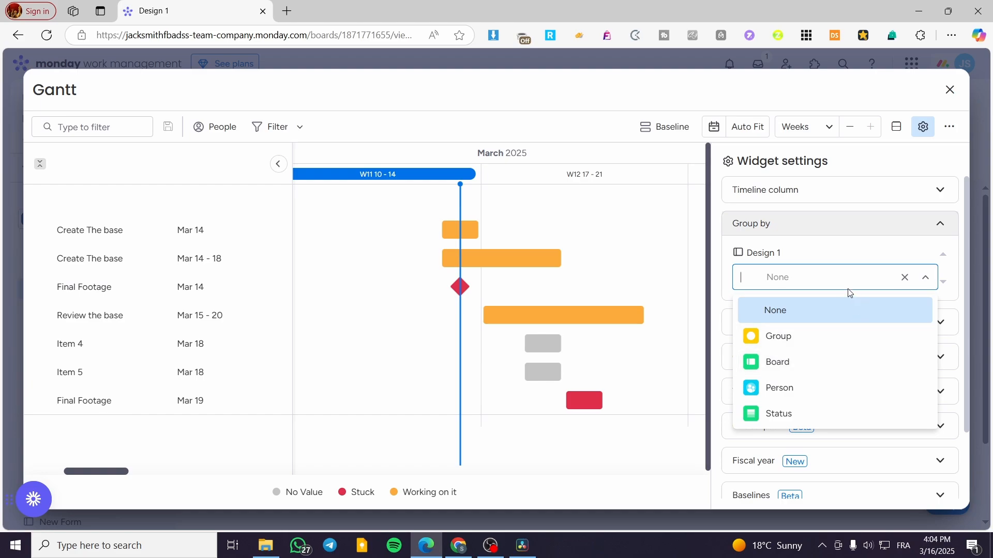
click(838, 254)
click(805, 332)
click(813, 314)
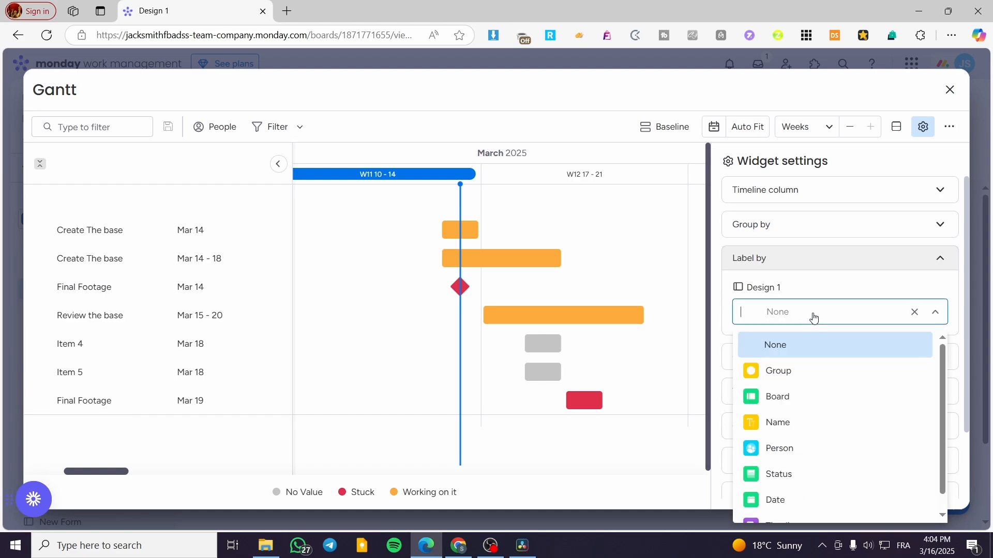
click(812, 322)
click(822, 353)
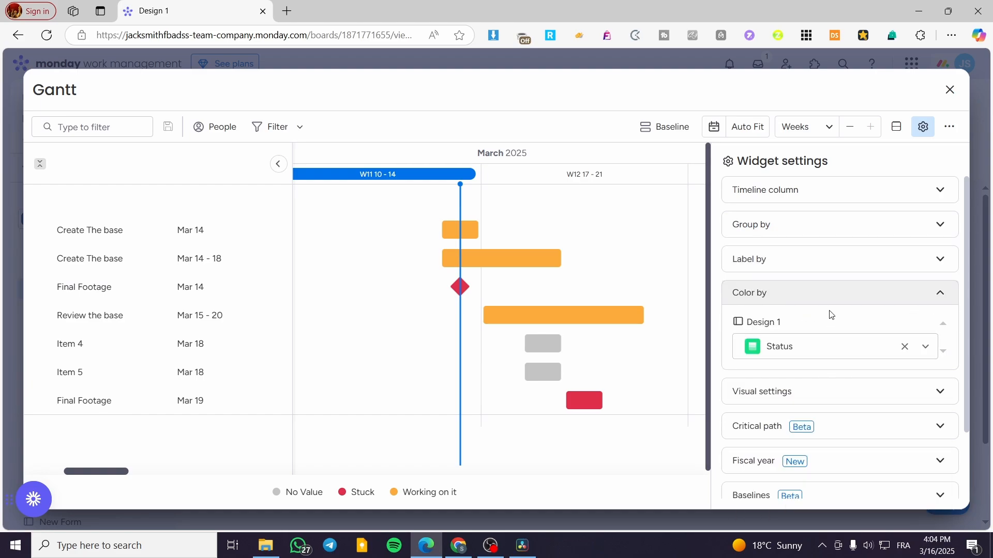
click(944, 98)
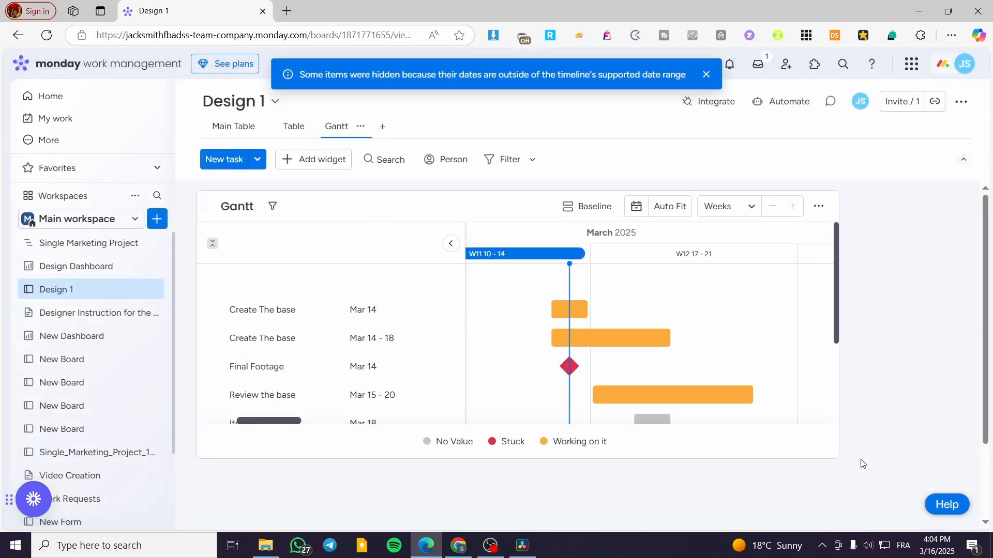
- Enlarge the Gantt widget in both width and height so all its tasks fit
drag(838, 458, 937, 522)
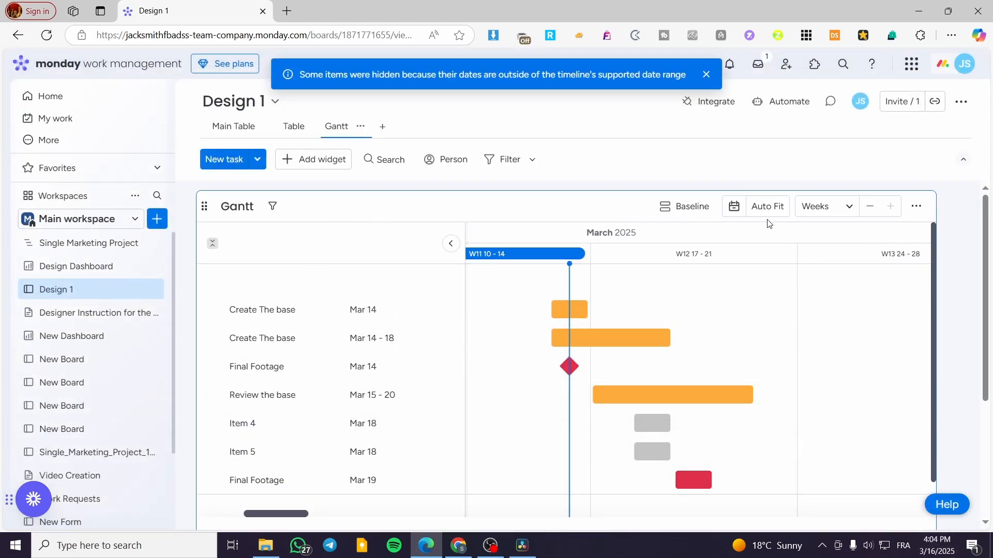
scroll(764, 217, down, 3)
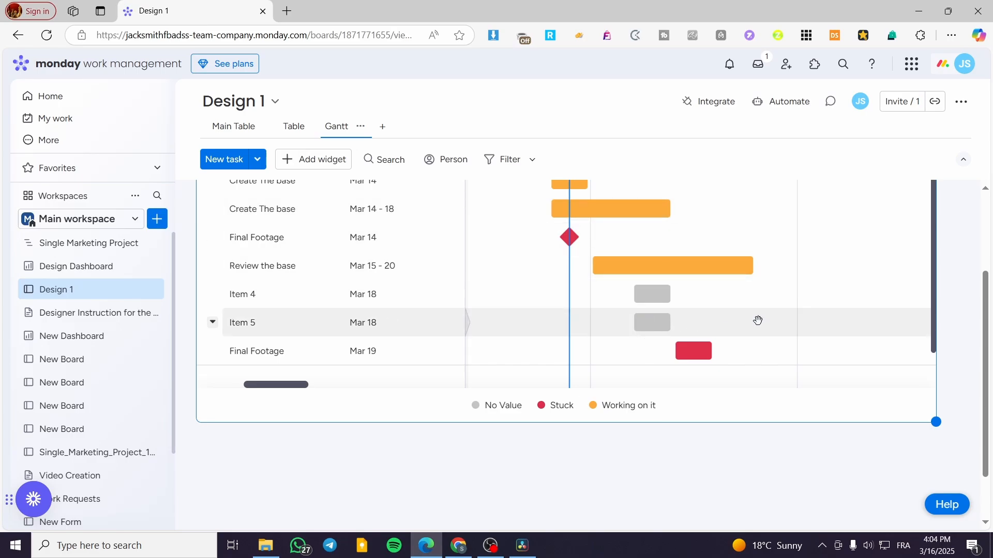
scroll(975, 291, up, 3)
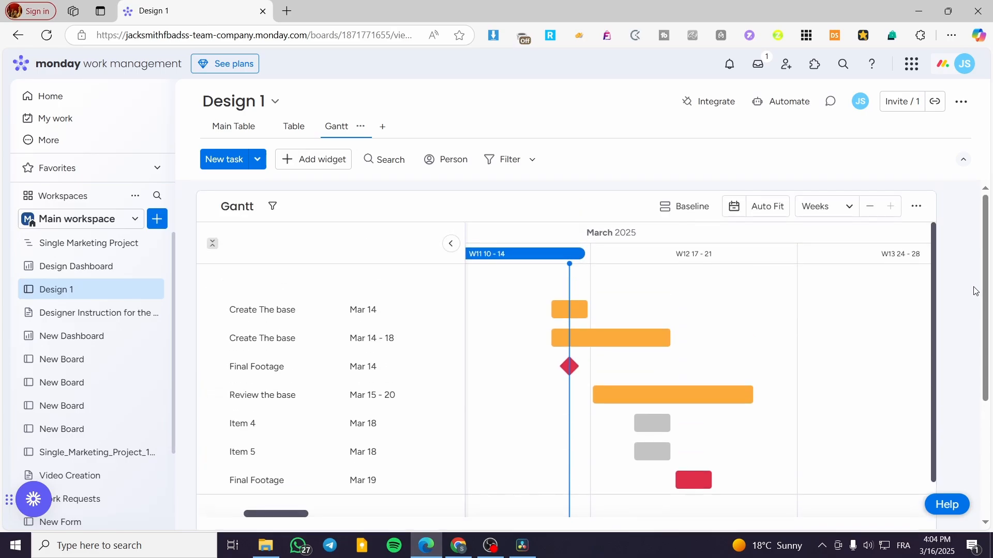
- Try the Gantt chart's Days, Weeks and Months time scales in turn
click(842, 216)
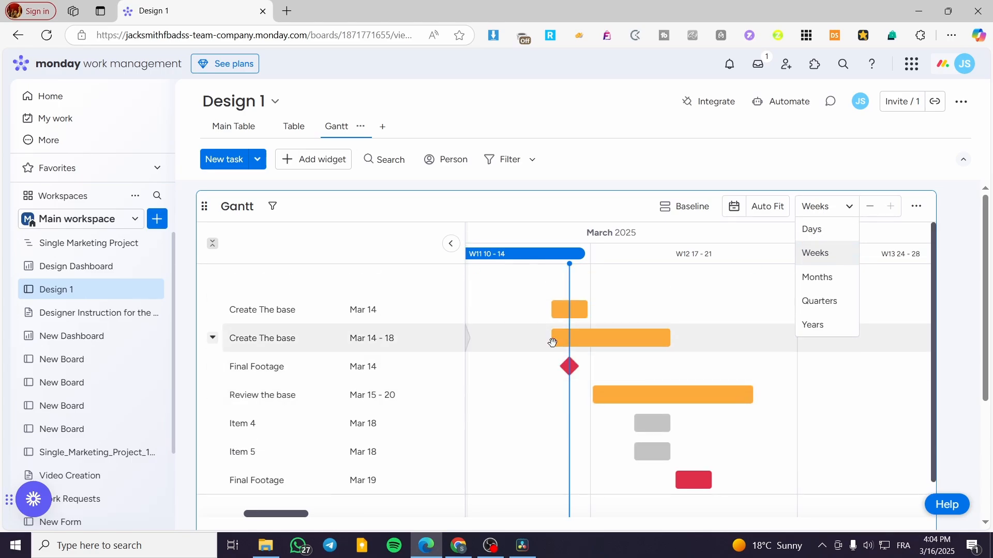
click(814, 231)
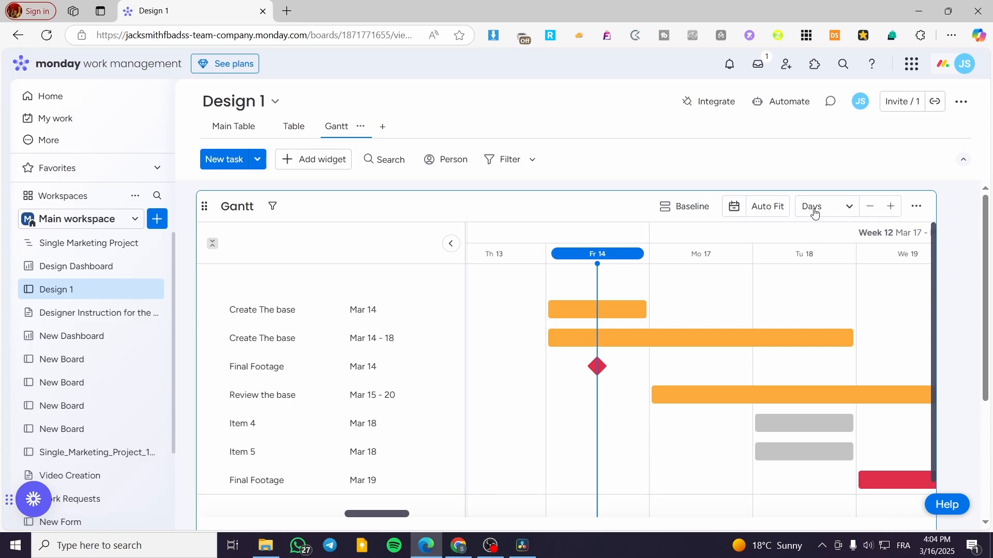
click(815, 212)
click(815, 253)
click(816, 217)
click(822, 277)
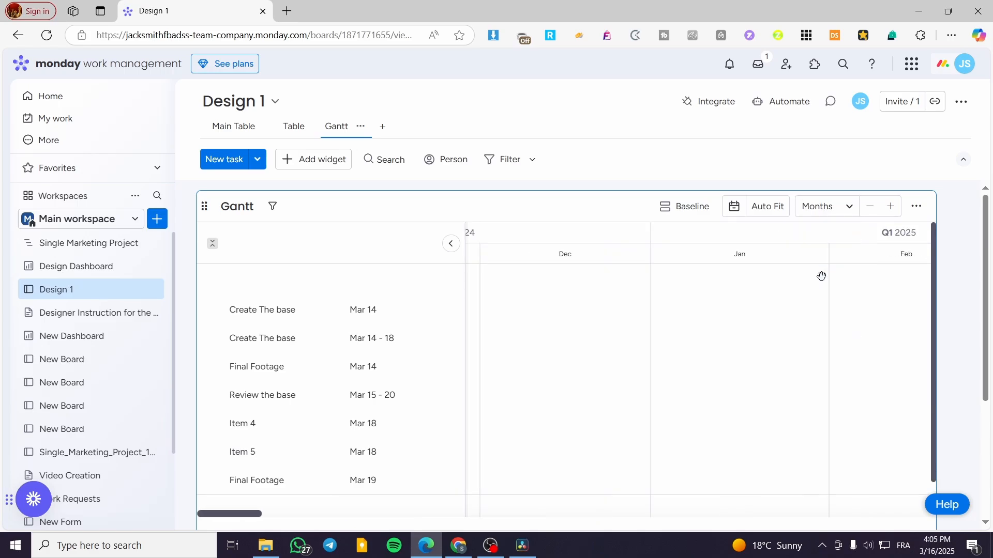
- Set the Gantt chart's time scale to Days and bring the task bars from March 14 into view
click(826, 206)
click(837, 227)
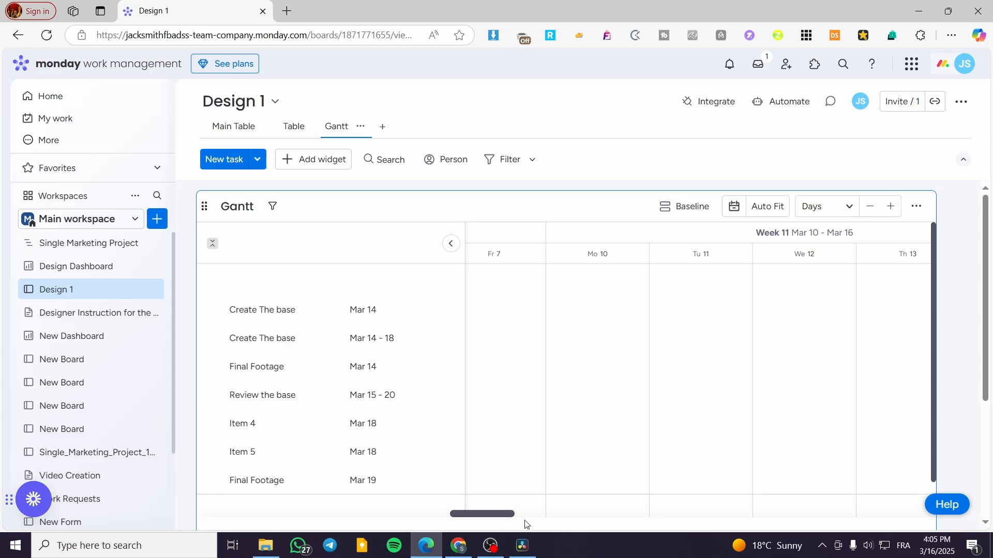
mouse_move(509, 514)
mouse_down()
mouse_move(554, 516)
mouse_move(505, 513)
mouse_up()
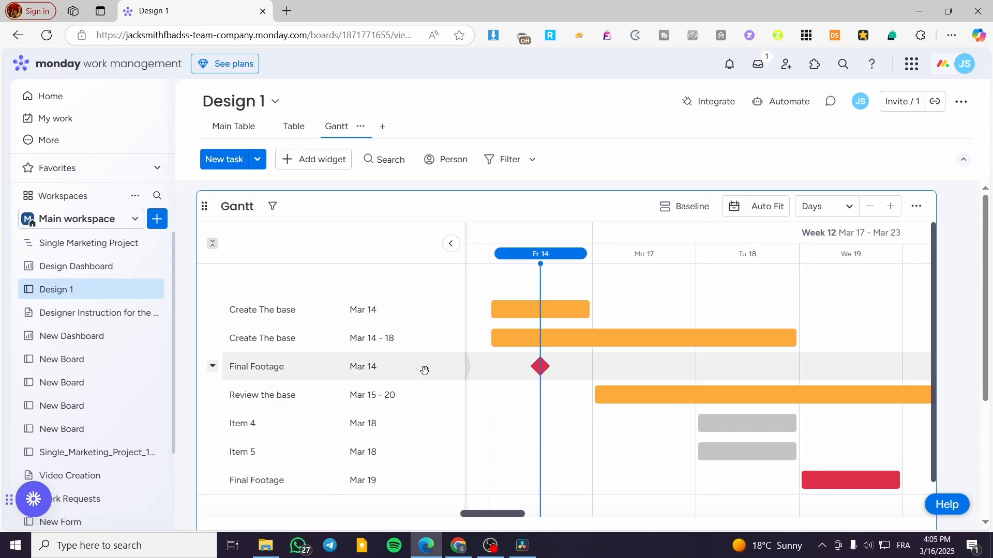
scroll(366, 321, down, 1)
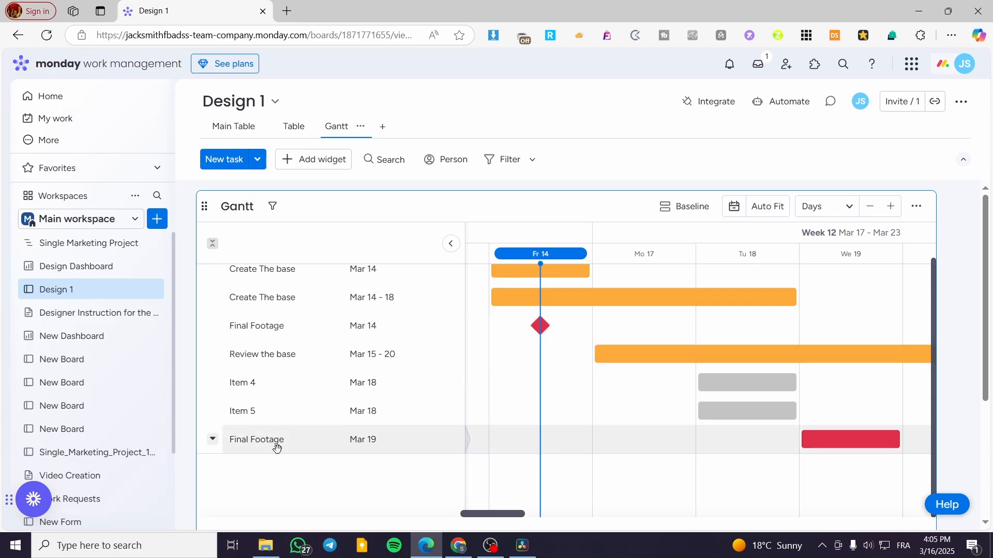
scroll(285, 383, up, 1)
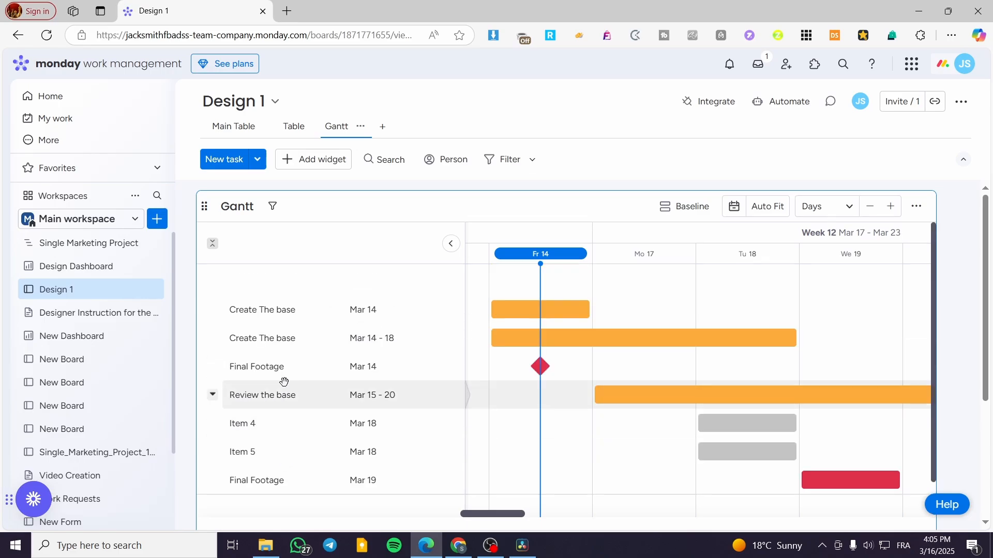
- Add a second Gantt widget to the Design 1 board's Gantt view, then delete it
click(443, 159)
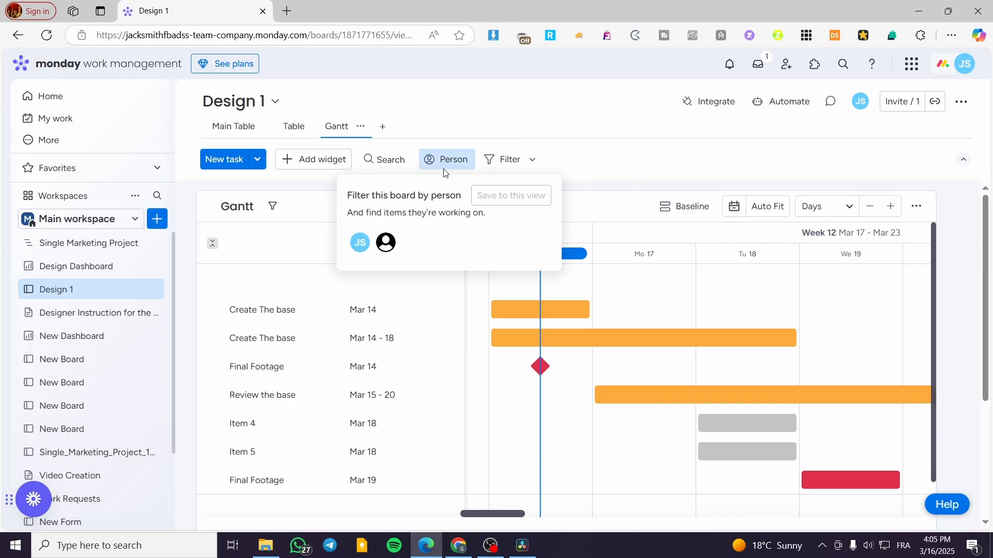
click(313, 160)
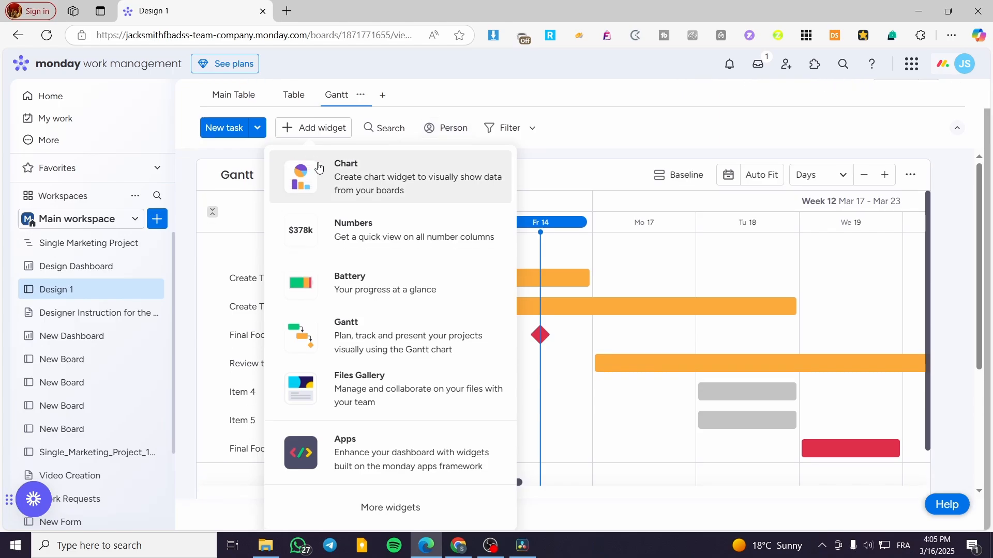
scroll(417, 254, up, 1)
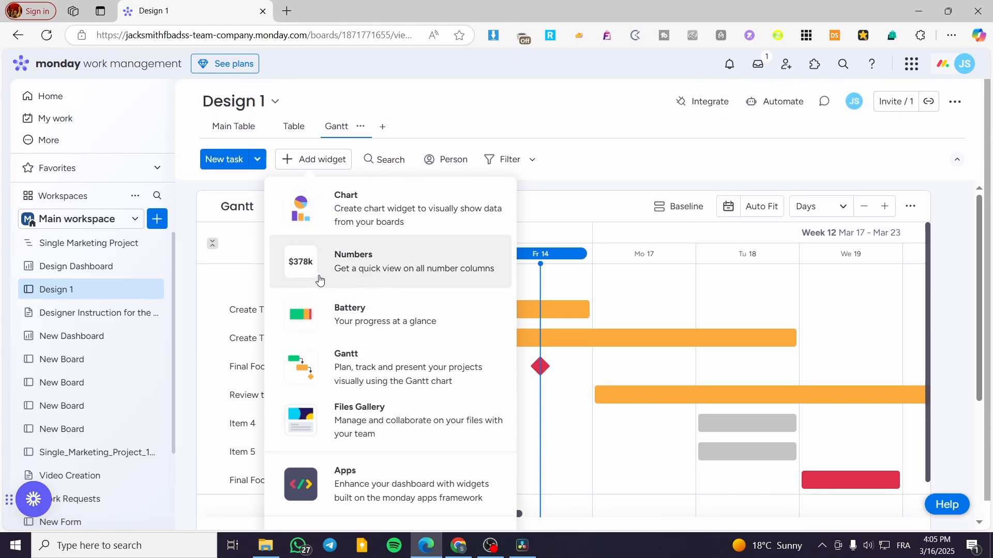
click(393, 376)
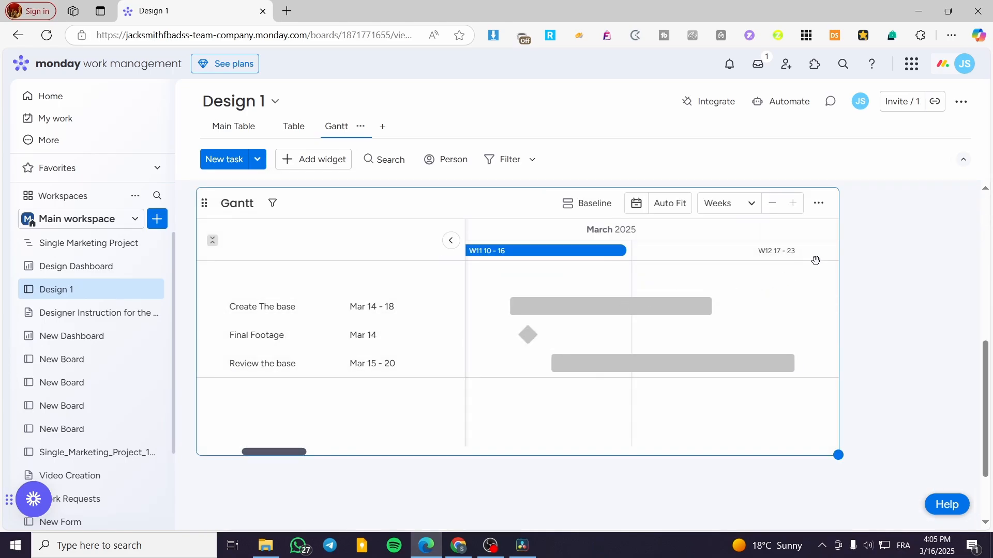
click(818, 204)
click(776, 370)
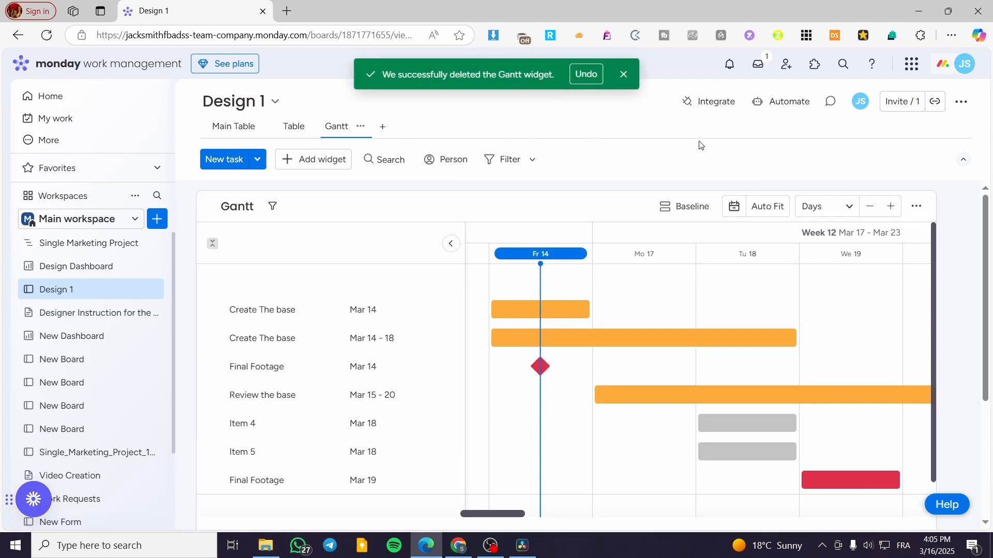
click(624, 74)
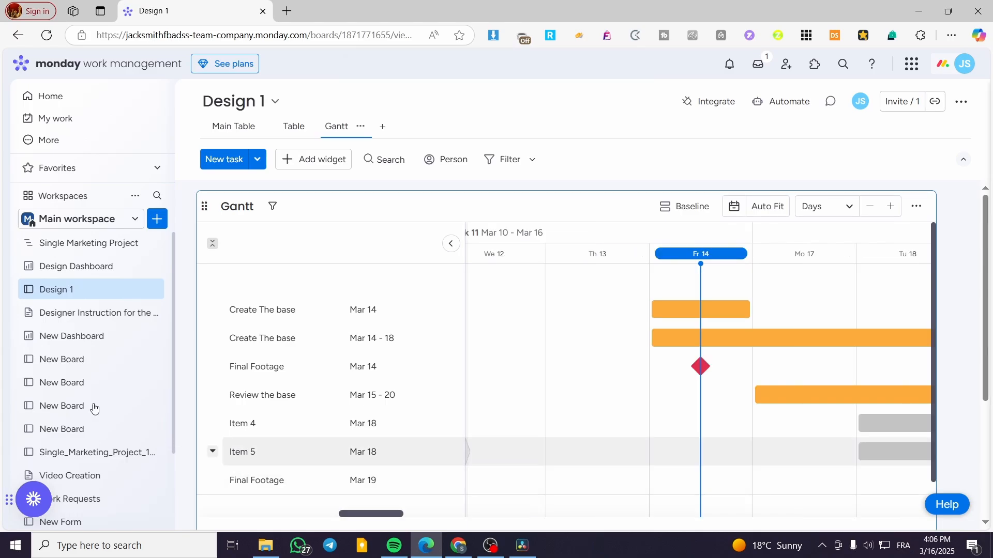
- Open the Design Dashboard and add a new Gantt widget to it
click(62, 266)
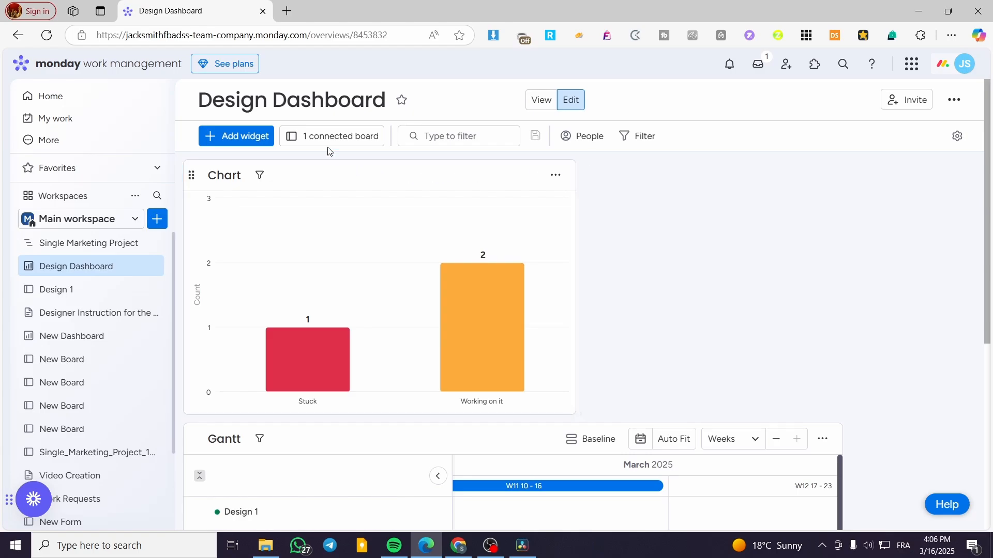
click(250, 136)
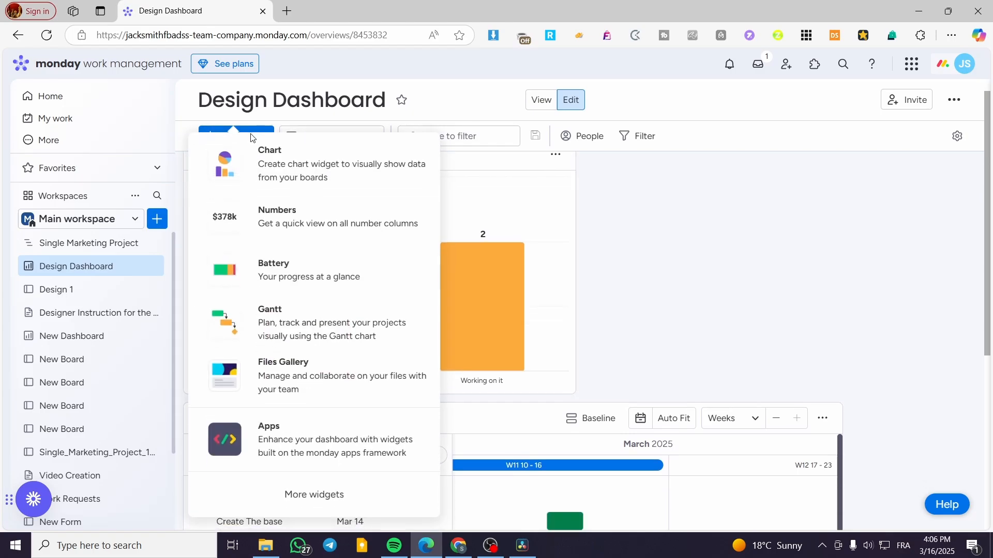
click(307, 327)
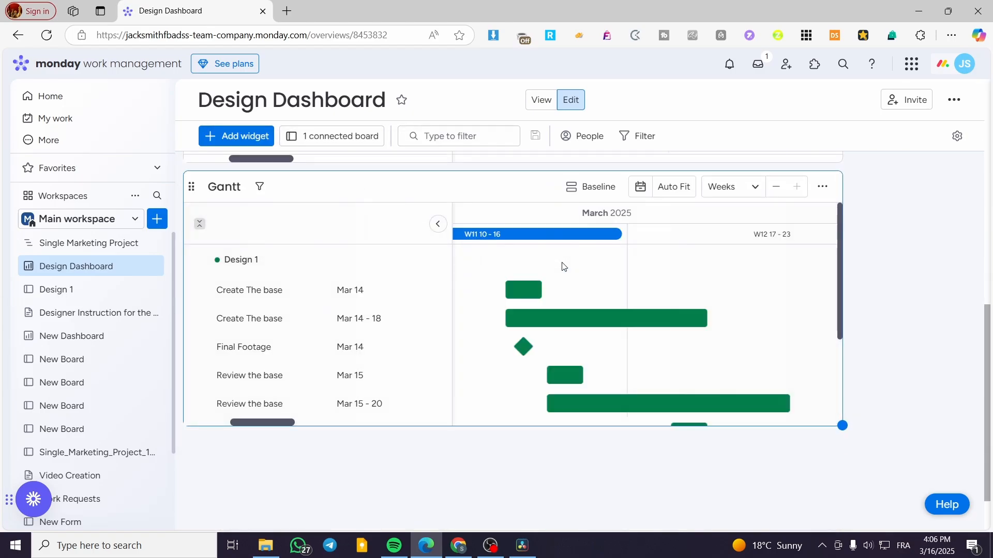
- Look through the new Gantt widget's tasks and view the details of the Mar 14 - 18 Create The base task
scroll(590, 286, down, 5)
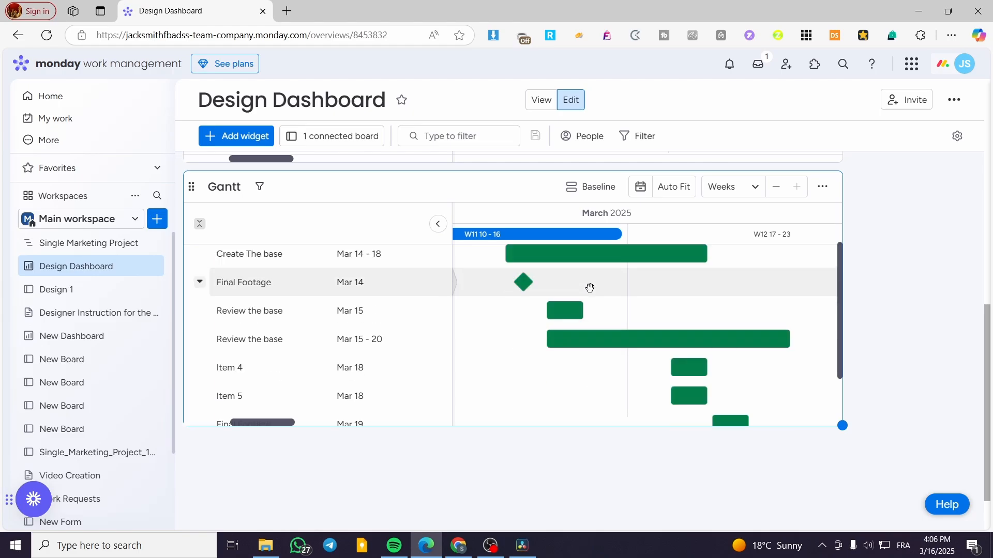
scroll(636, 344, up, 5)
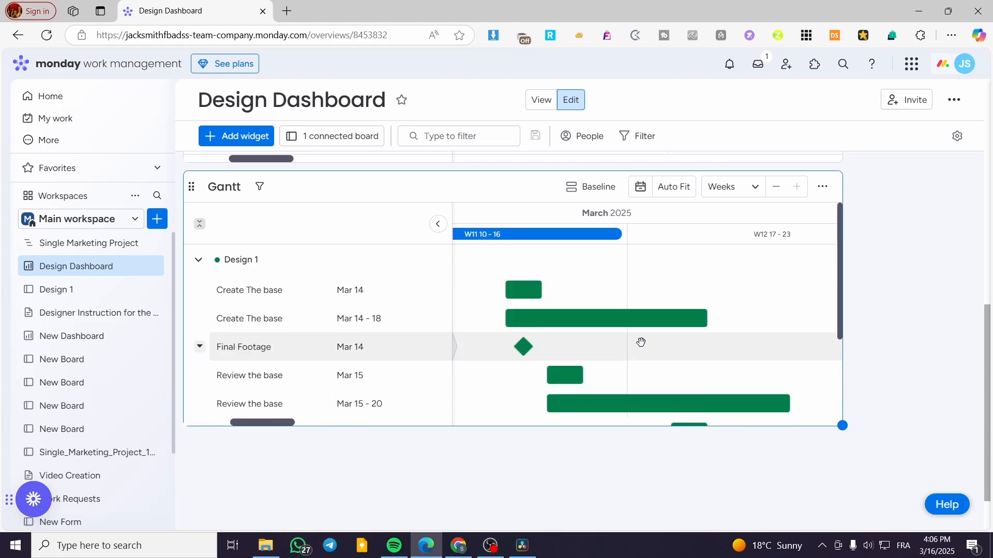
click(563, 318)
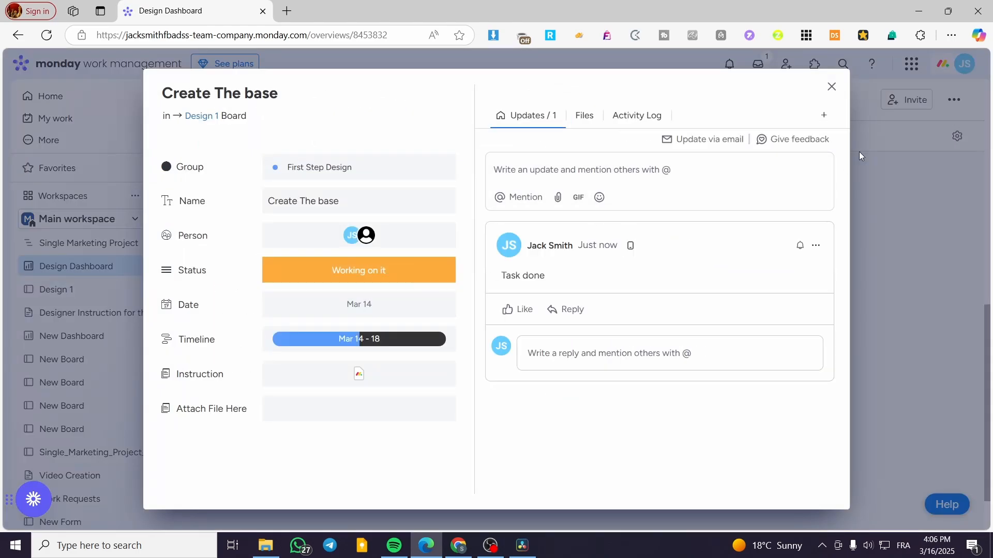
click(832, 86)
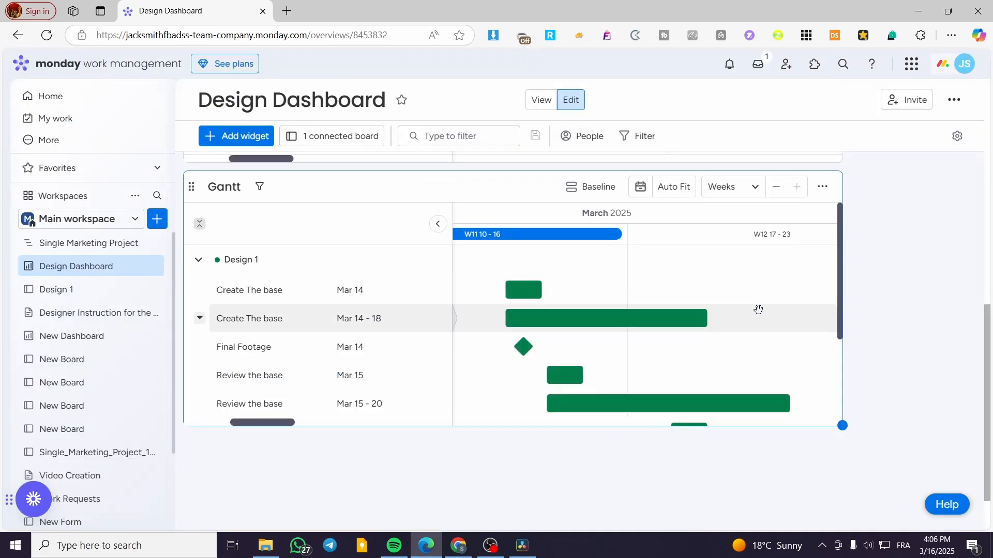
- Open the new Gantt widget's settings and toggle the Date timeline column off and back on
click(822, 186)
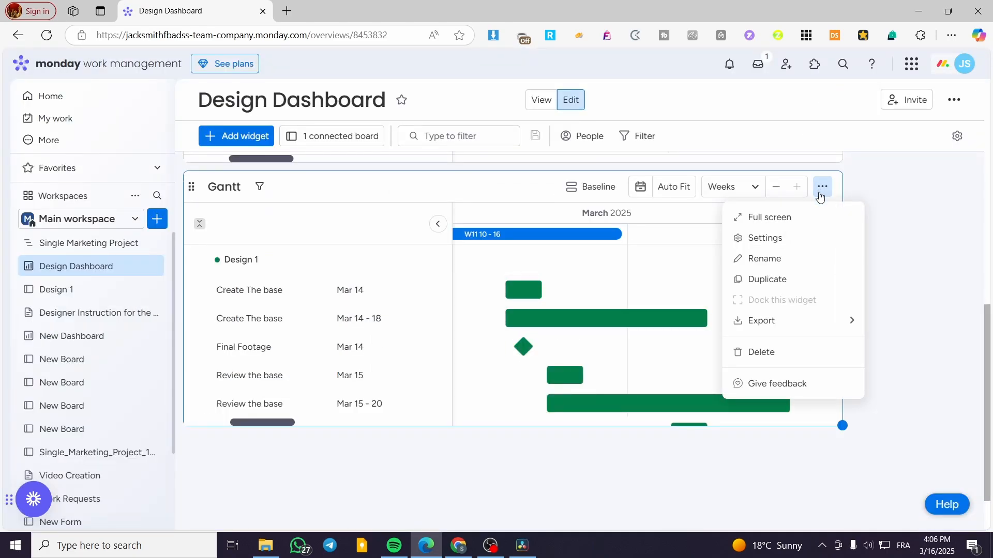
click(823, 239)
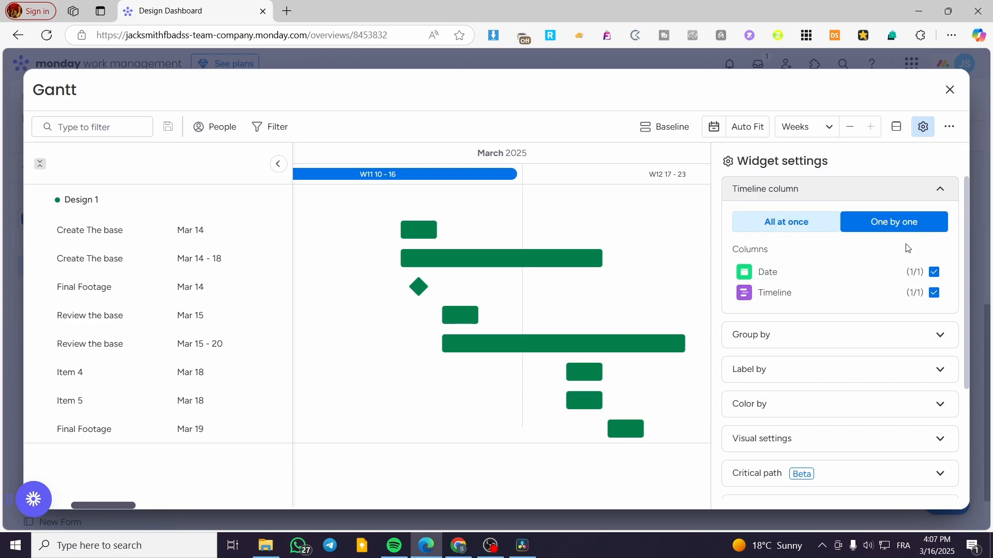
click(937, 275)
click(936, 274)
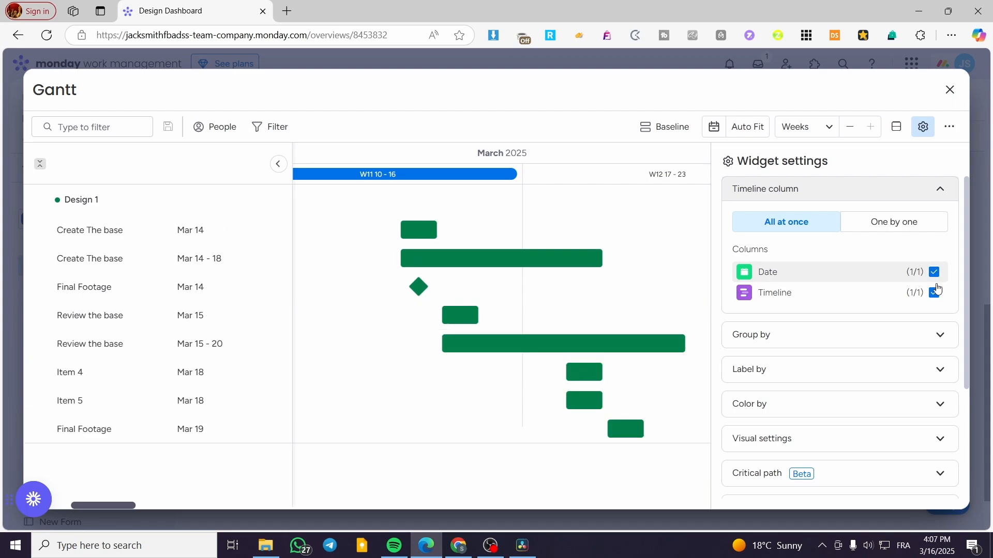
- Group the dashboard Gantt widget's tasks by the Status column
click(915, 335)
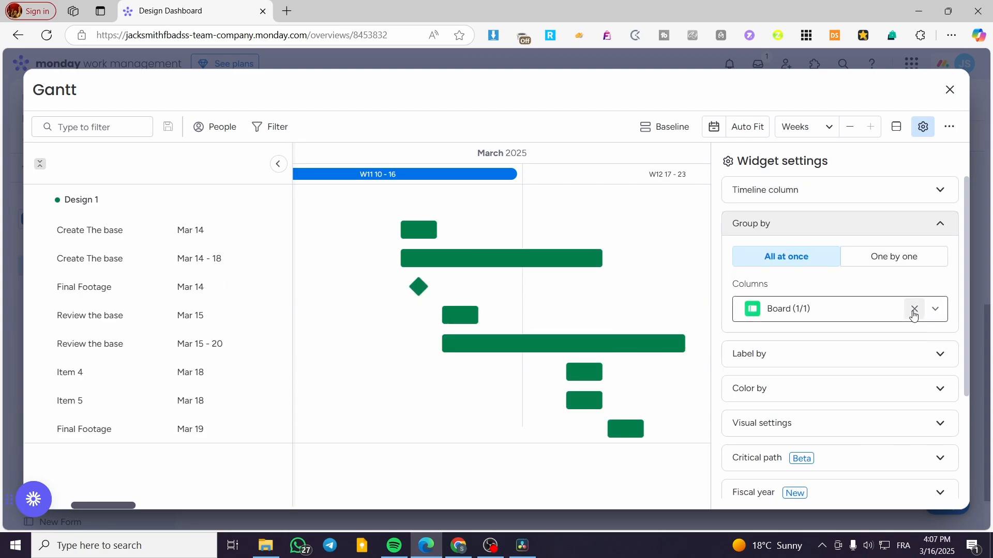
click(857, 317)
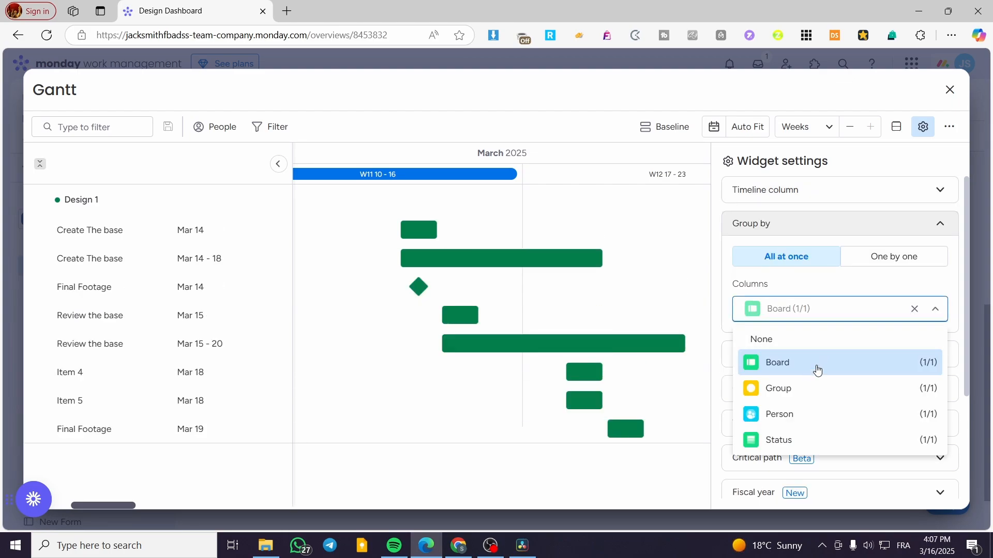
click(844, 310)
click(846, 312)
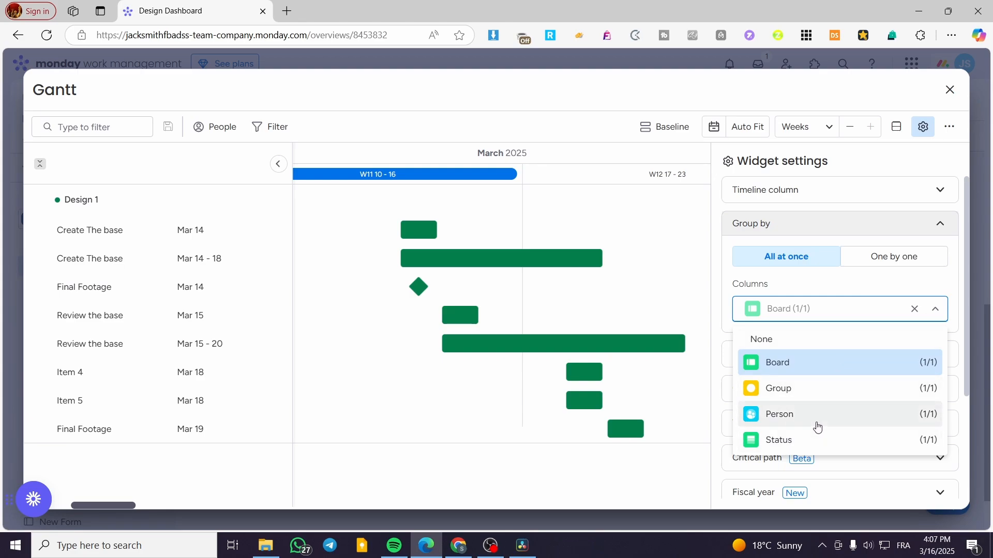
click(822, 439)
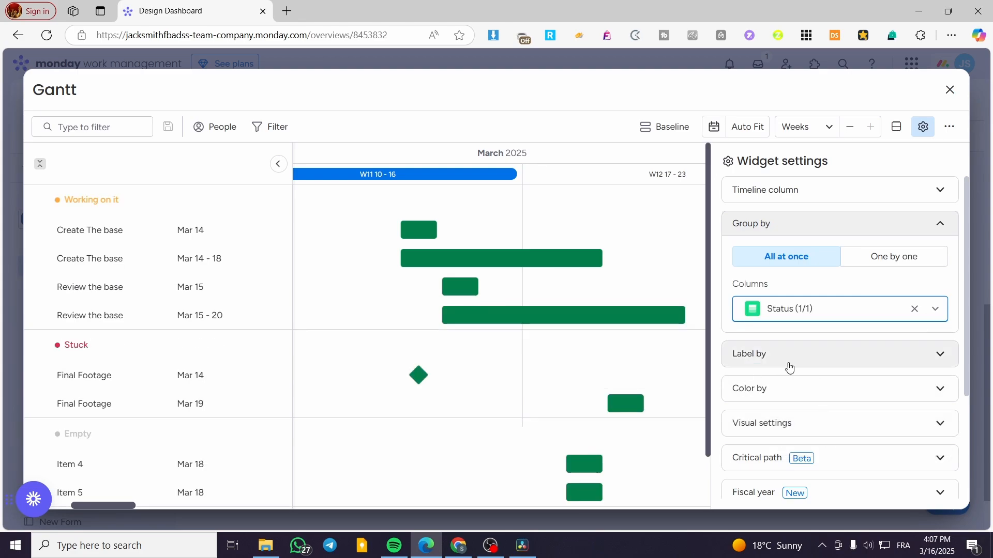
- Label the dashboard Gantt widget's bars by the Status column and color them by Status
click(826, 357)
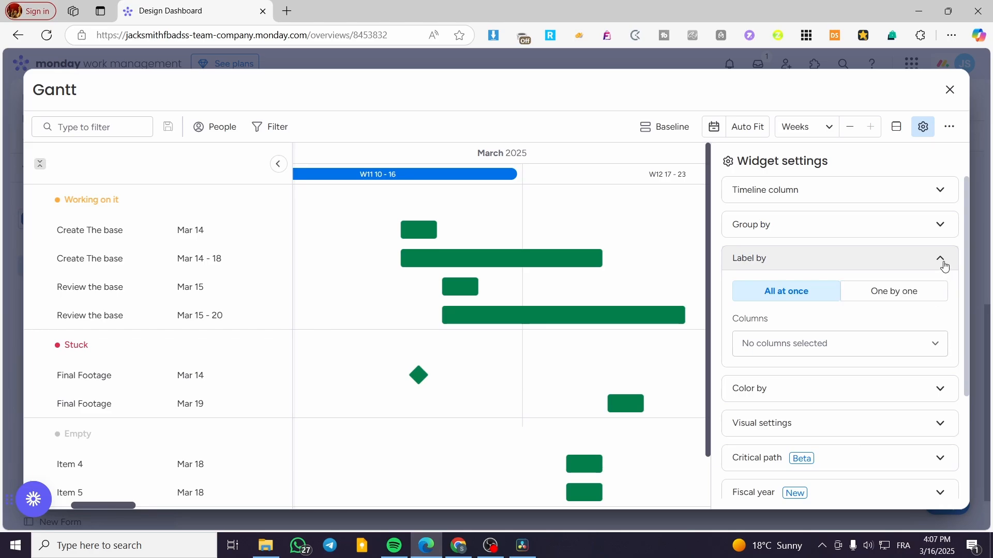
click(933, 343)
click(836, 503)
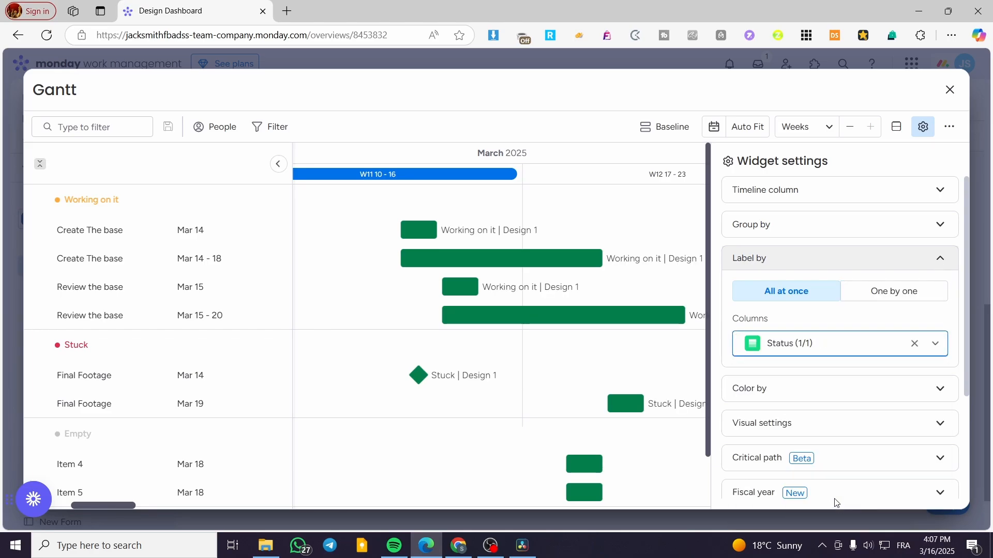
click(796, 395)
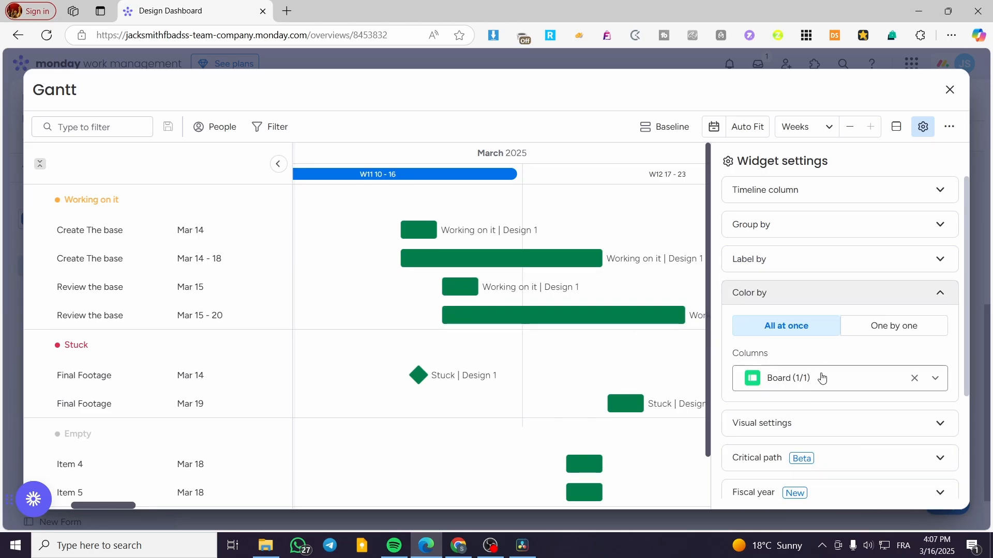
click(823, 379)
click(818, 511)
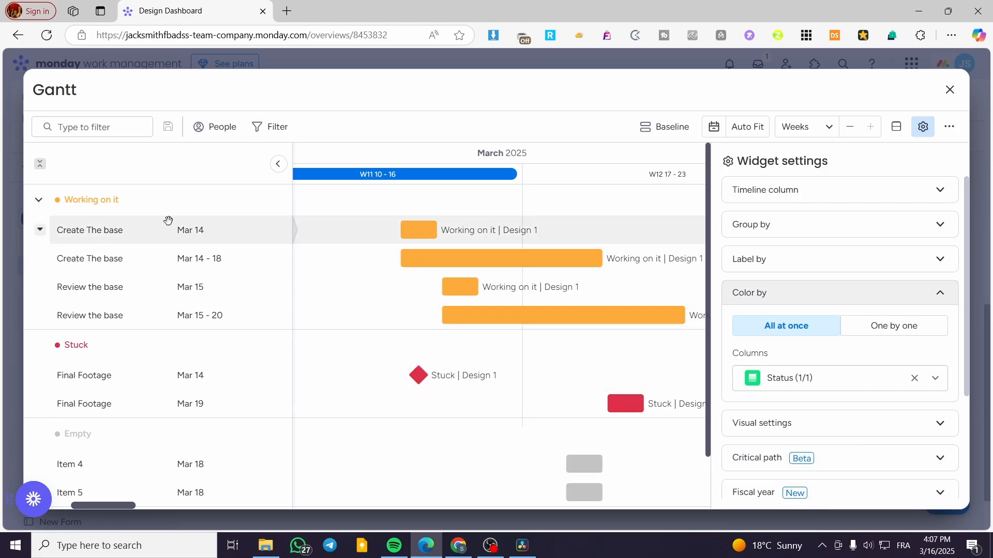
- Collapse and re-expand the Working on it group, and view the details of the Item 4 bar
click(37, 201)
click(36, 201)
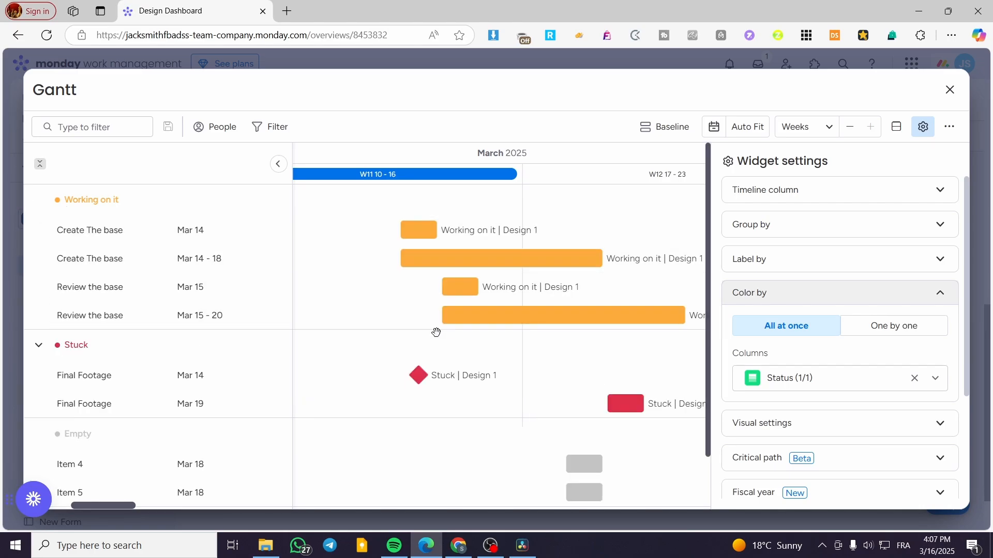
scroll(561, 346, down, 2)
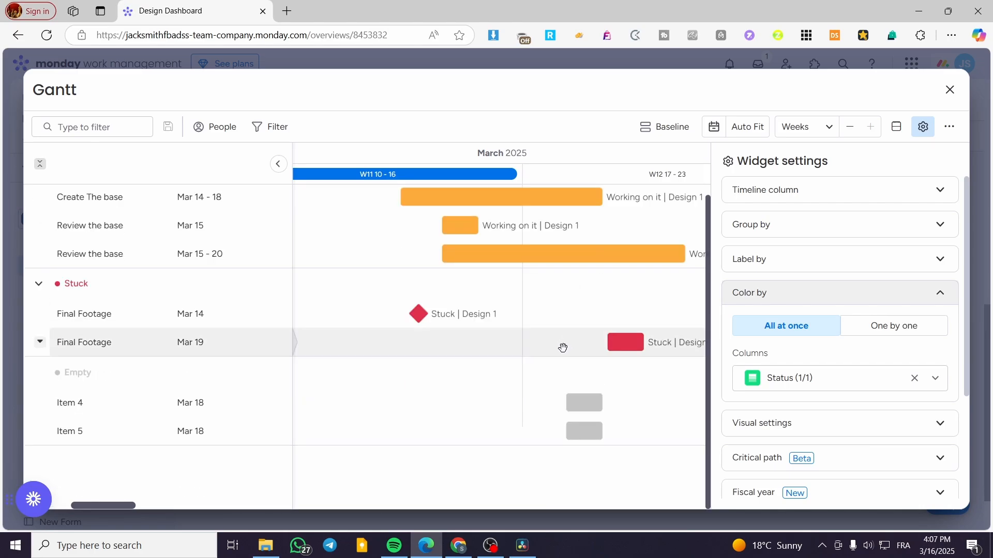
click(584, 405)
click(832, 87)
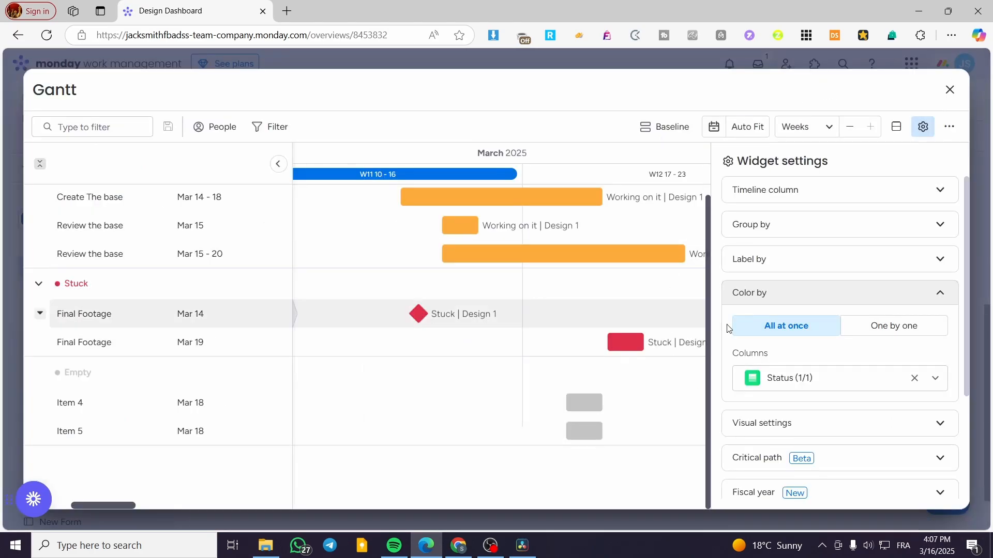
scroll(539, 345, up, 2)
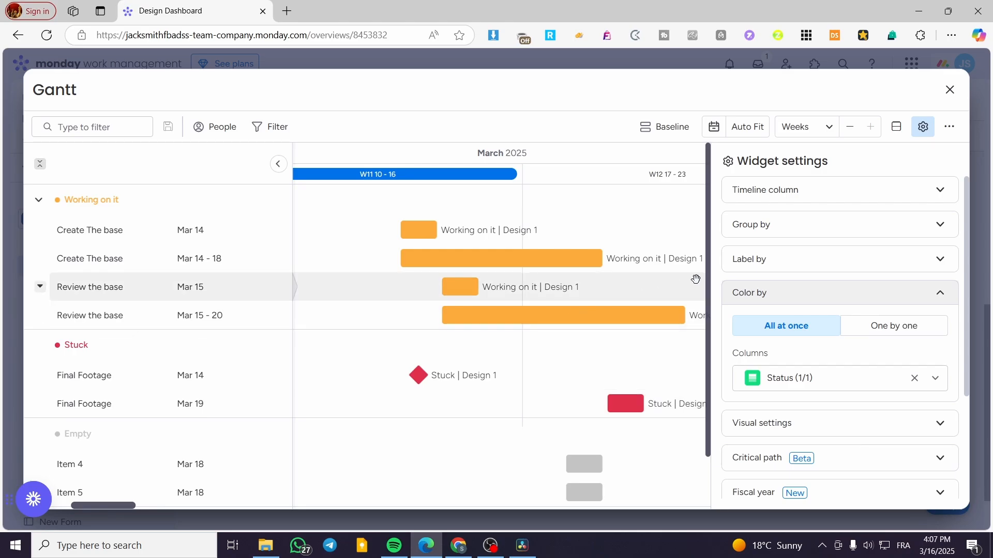
- Toggle the Gantt widget's baseline display, leave it set to Hide, and close the widget's full-screen view
click(677, 126)
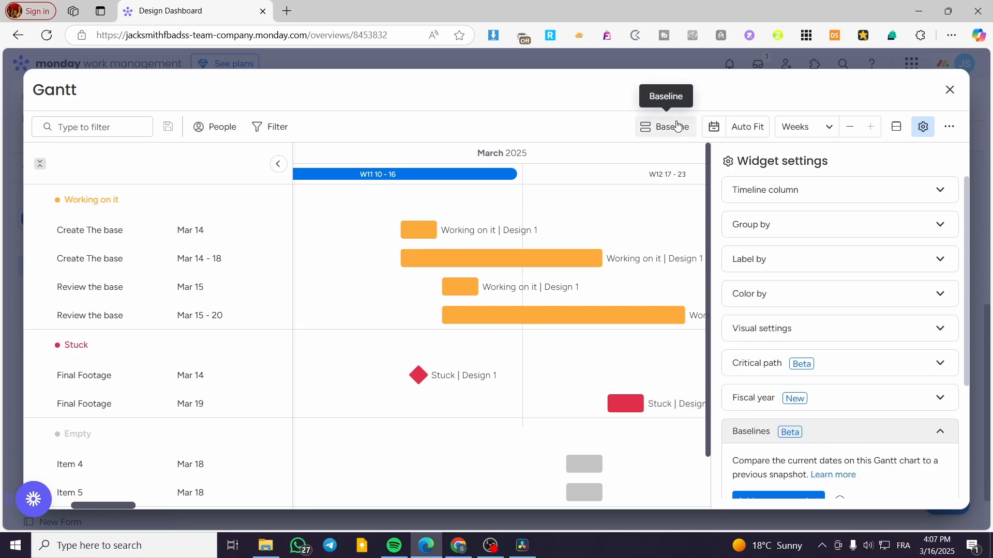
scroll(893, 399, down, 3)
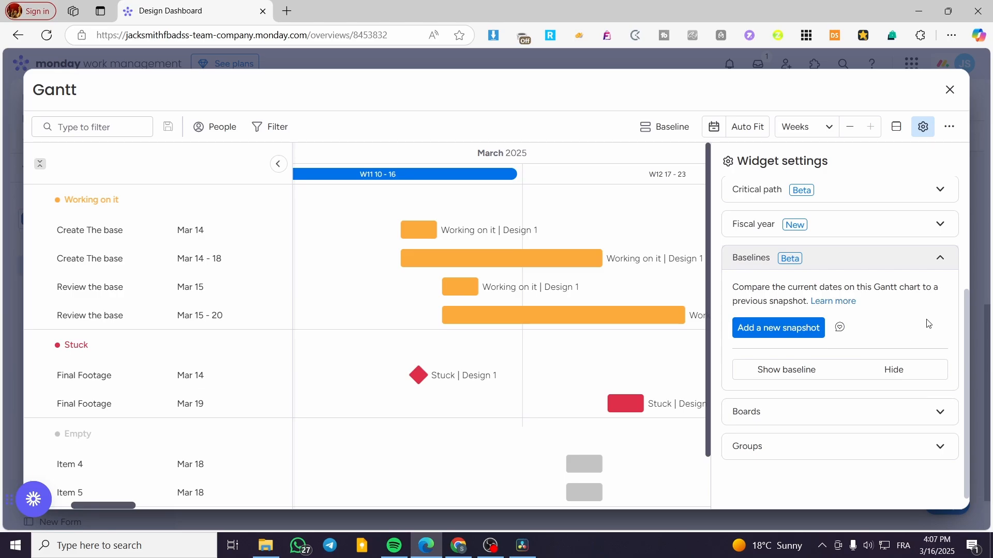
click(893, 369)
click(823, 377)
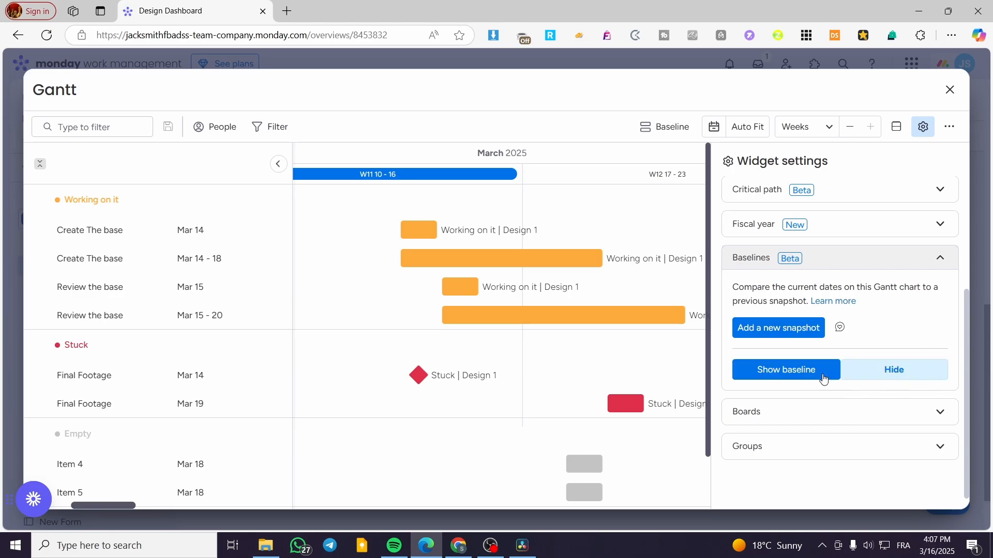
click(893, 377)
scroll(874, 431, up, 3)
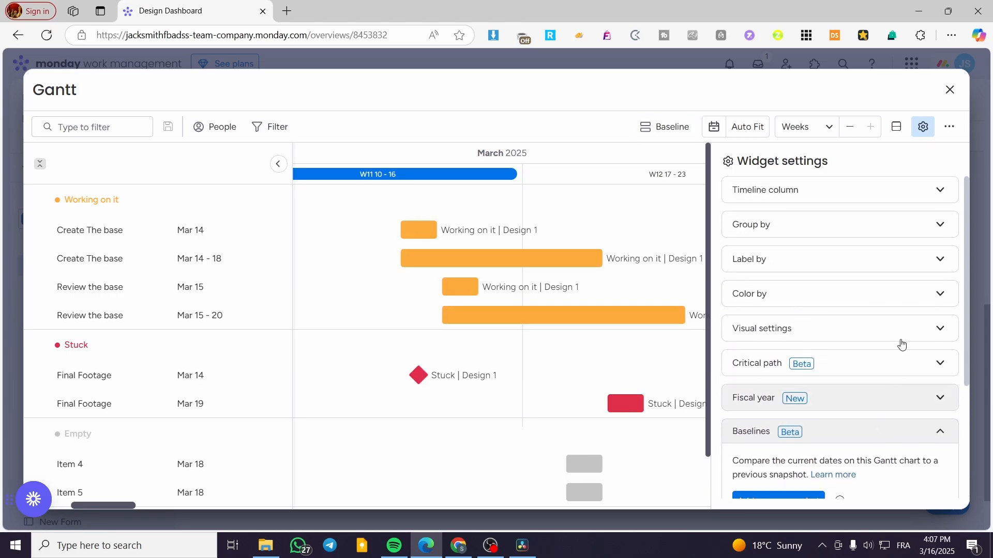
click(948, 130)
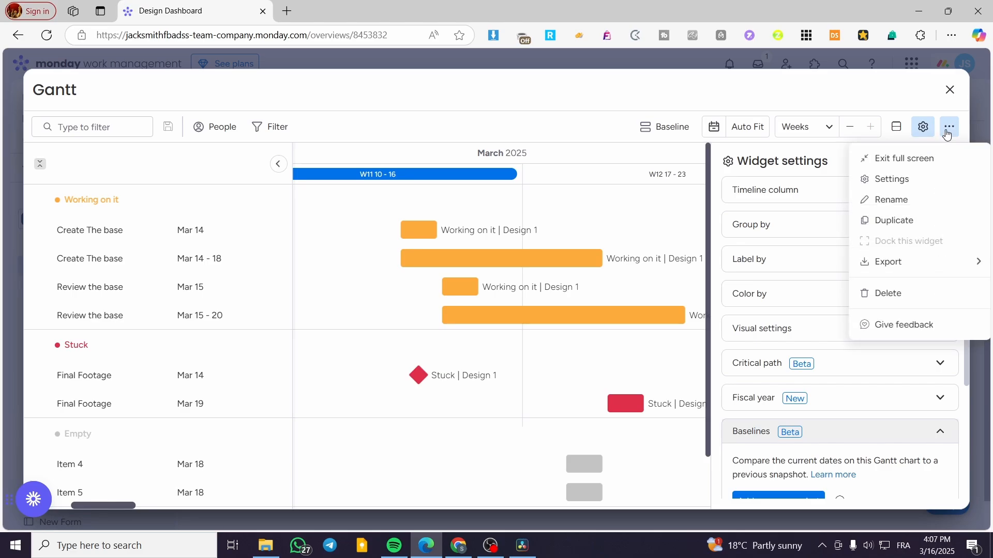
click(950, 90)
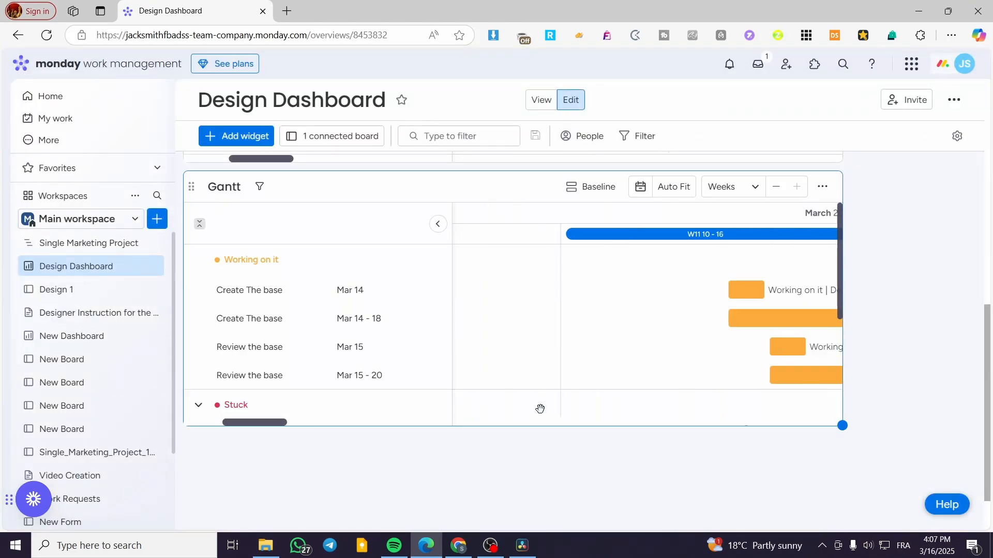
- Open the Single Marketing Project board's Gantt View and look over its tasks
click(89, 249)
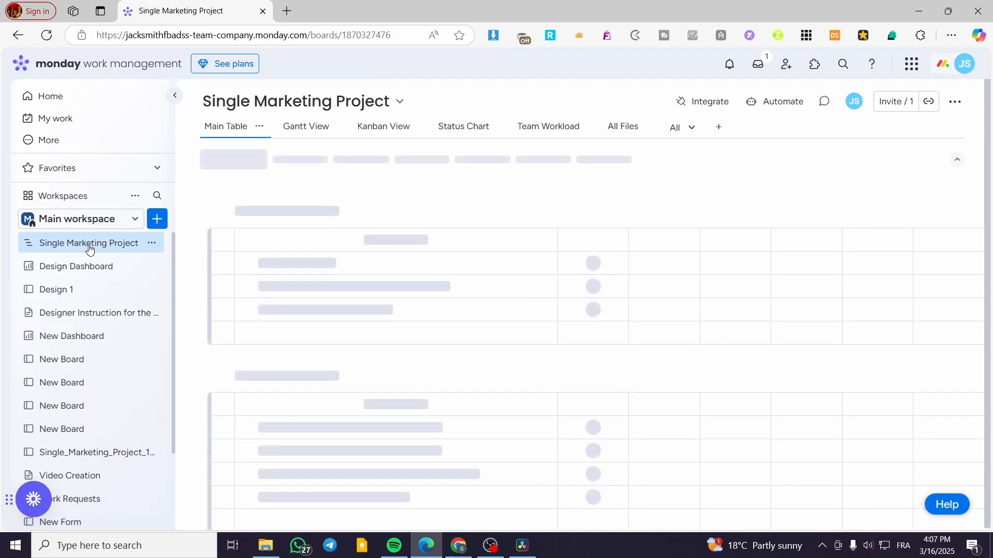
click(307, 128)
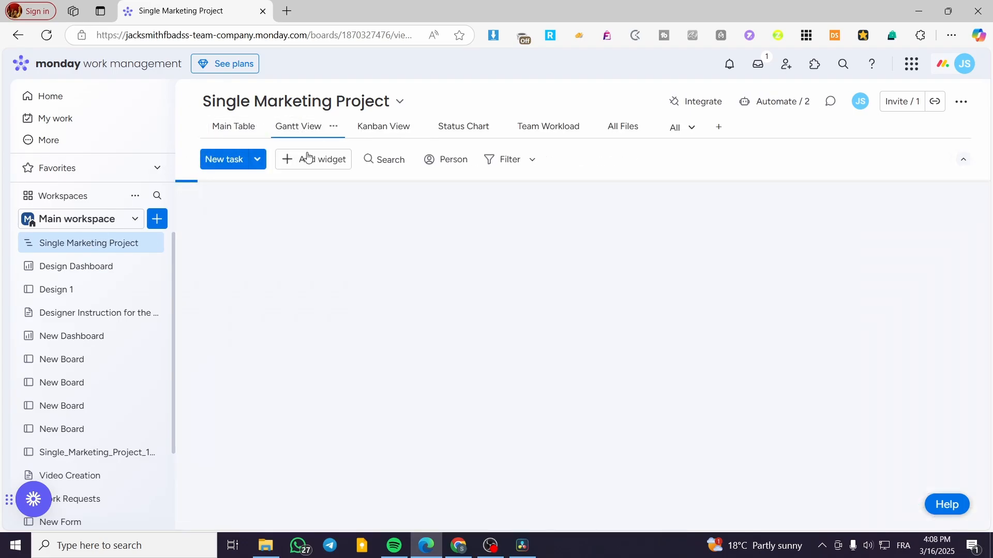
scroll(709, 347, down, 1)
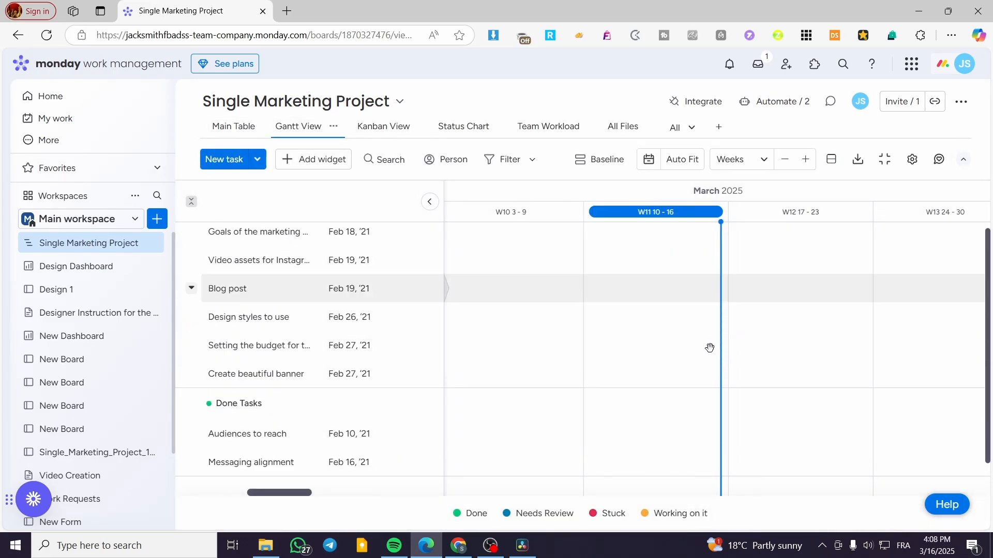
scroll(710, 347, up, 1)
- Enable the subitems' Date timeline column in the Gantt View settings and group both tasks and subitems by Status
click(912, 160)
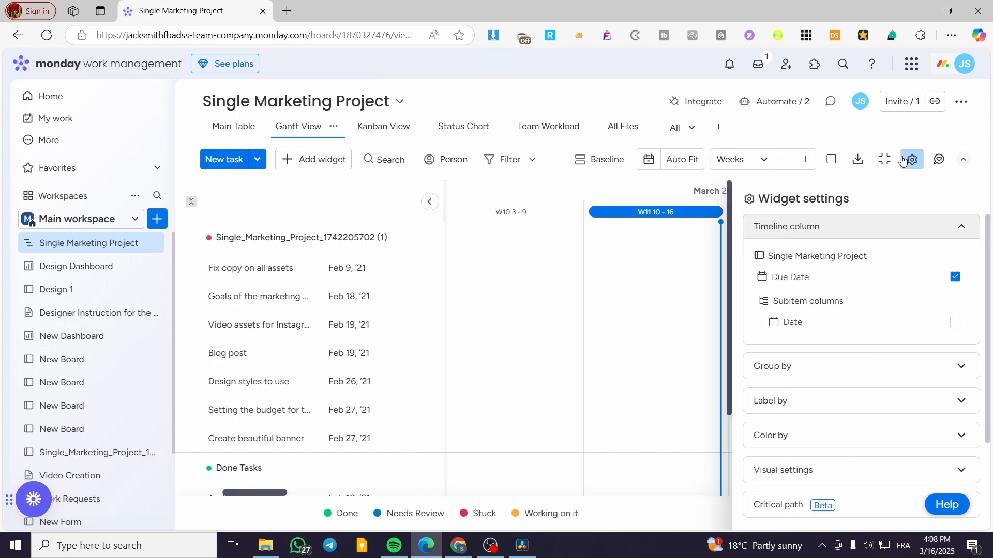
click(954, 323)
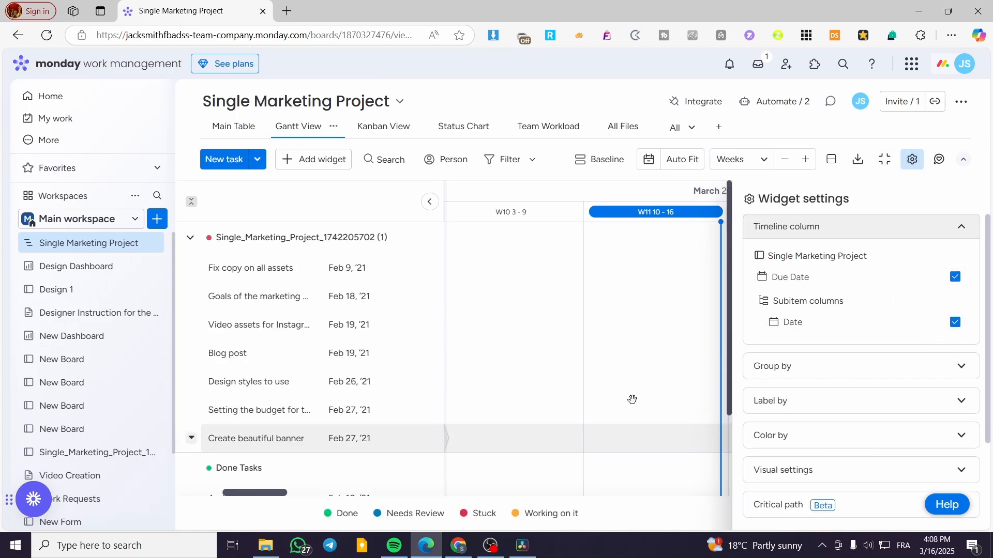
click(840, 377)
click(864, 313)
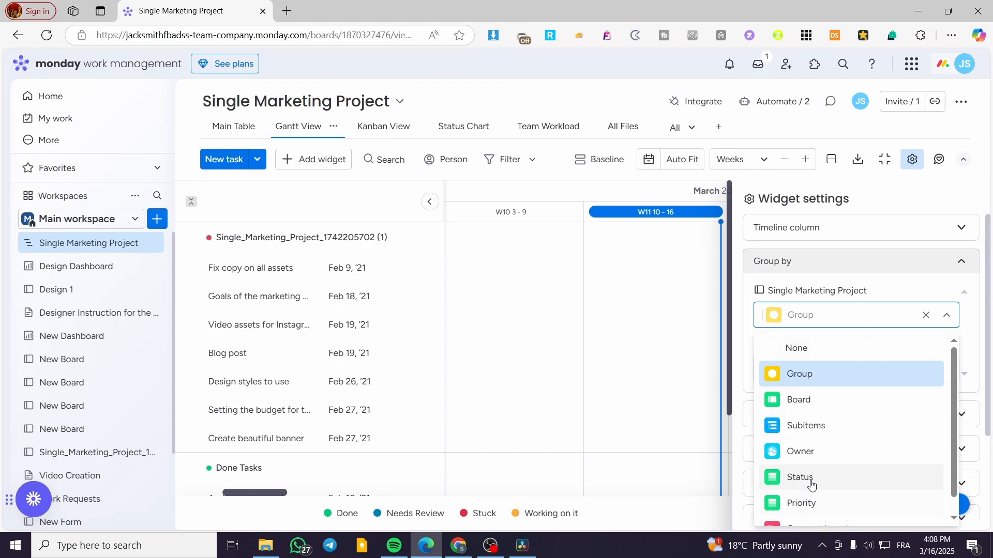
scroll(822, 462, down, 1)
click(822, 462)
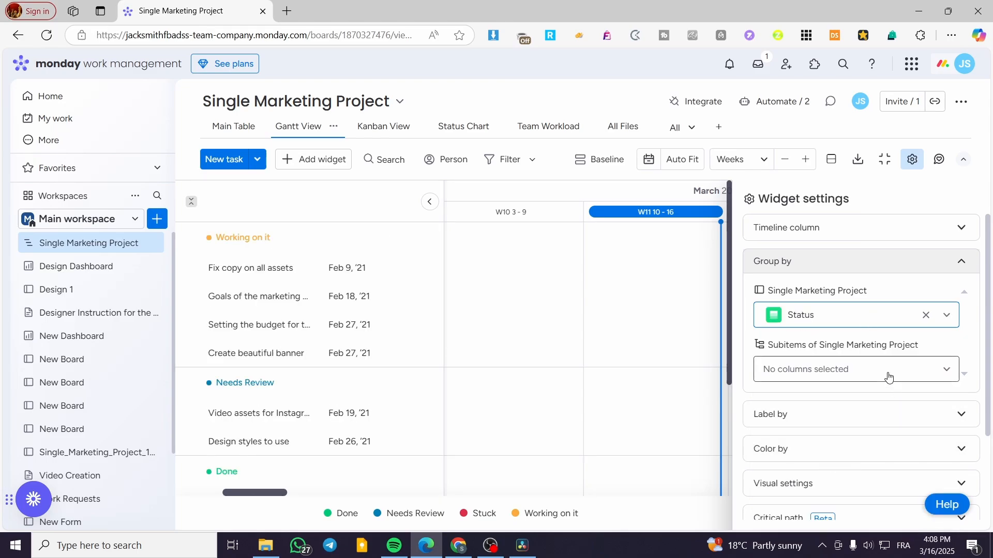
click(889, 377)
click(849, 465)
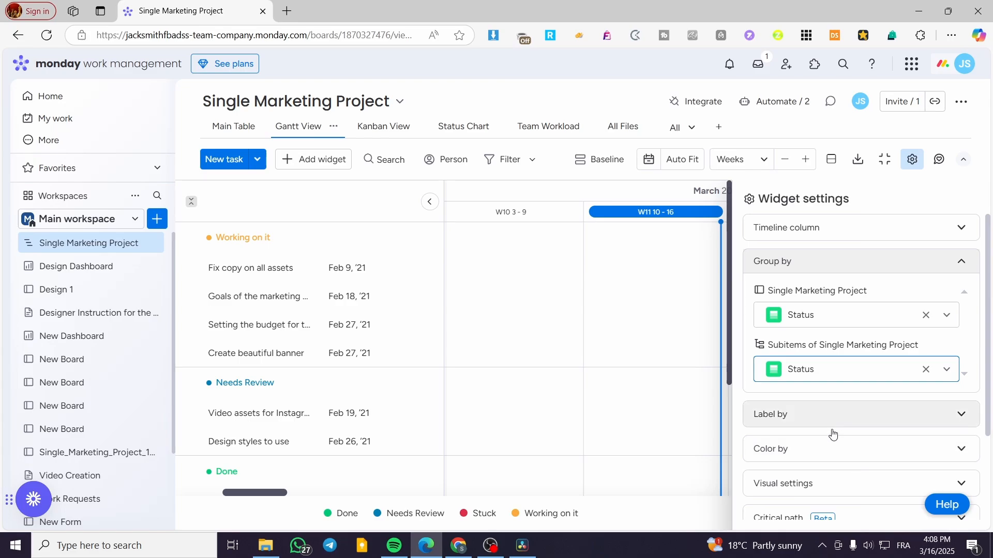
- Color the subitems of Single Marketing Project by the Status column
click(833, 448)
click(851, 388)
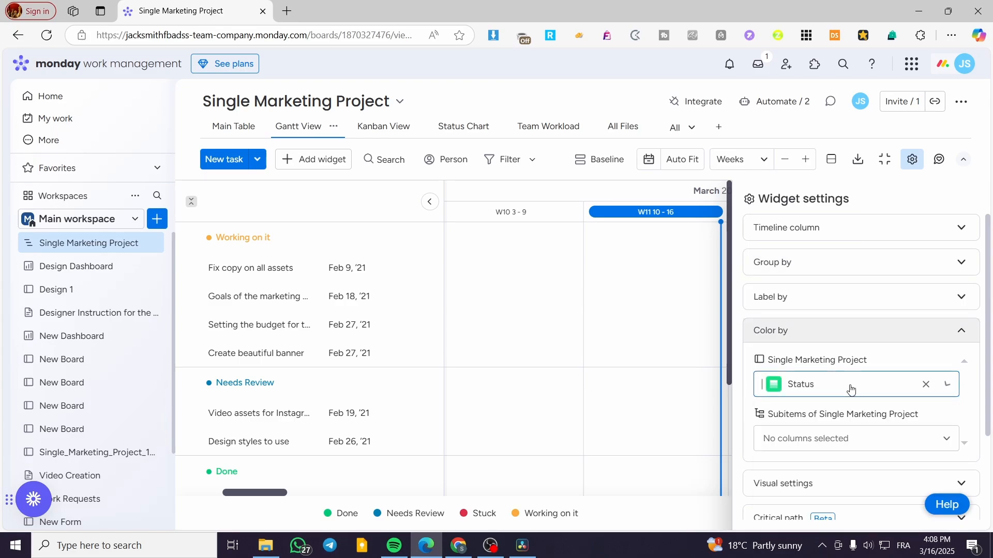
click(853, 440)
click(843, 490)
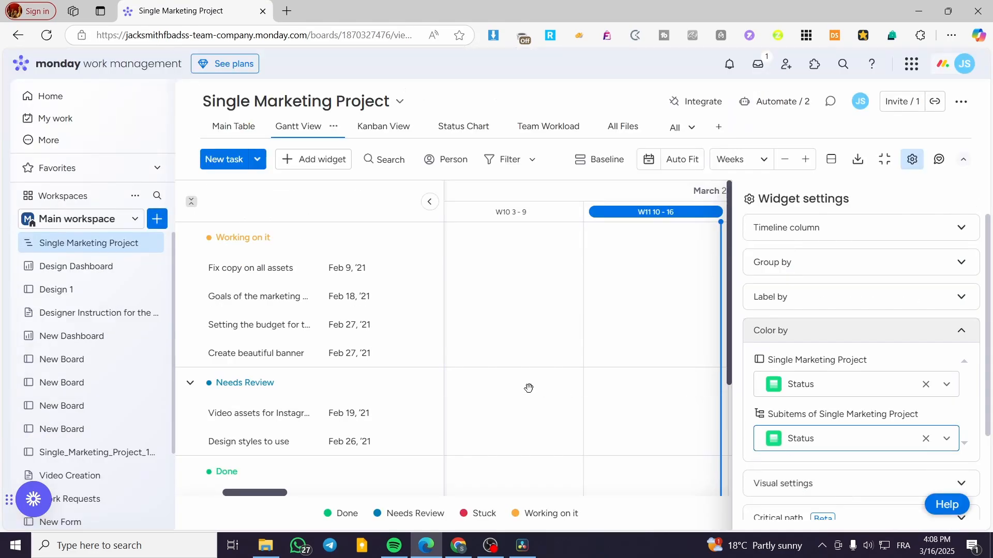
- Close the widget settings and search the Gantt timeline for the February 2021 task bars
drag(280, 497, 638, 498)
click(912, 159)
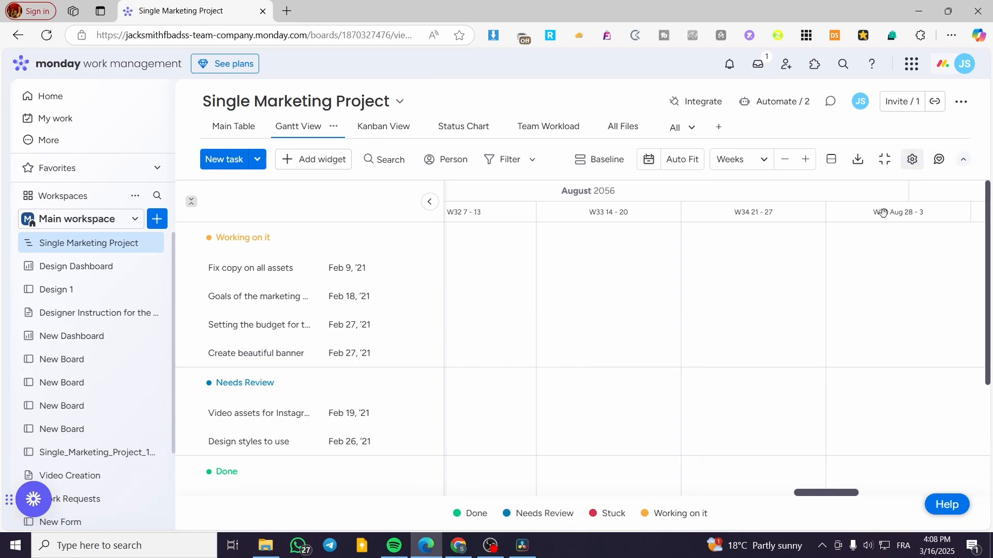
drag(831, 507, 578, 507)
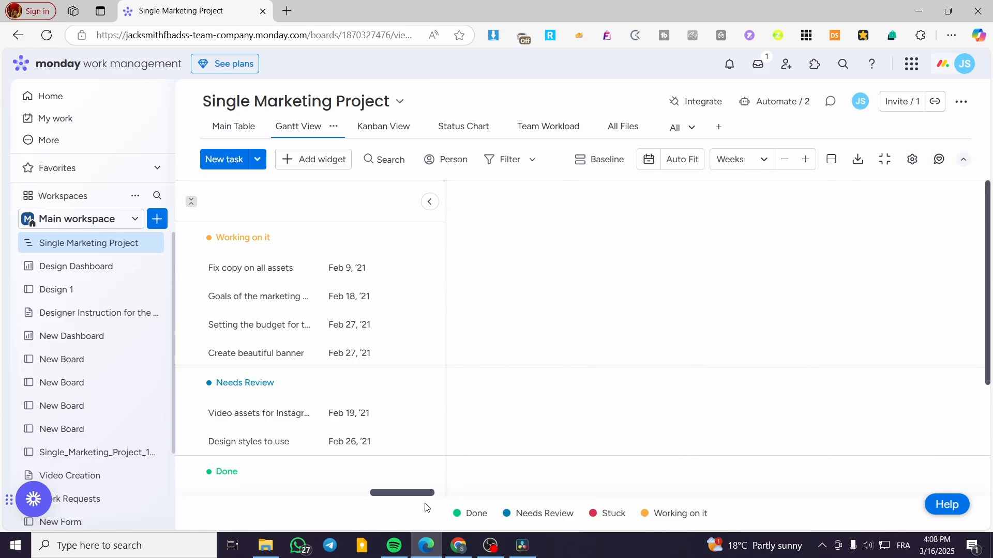
drag(425, 506, 178, 503)
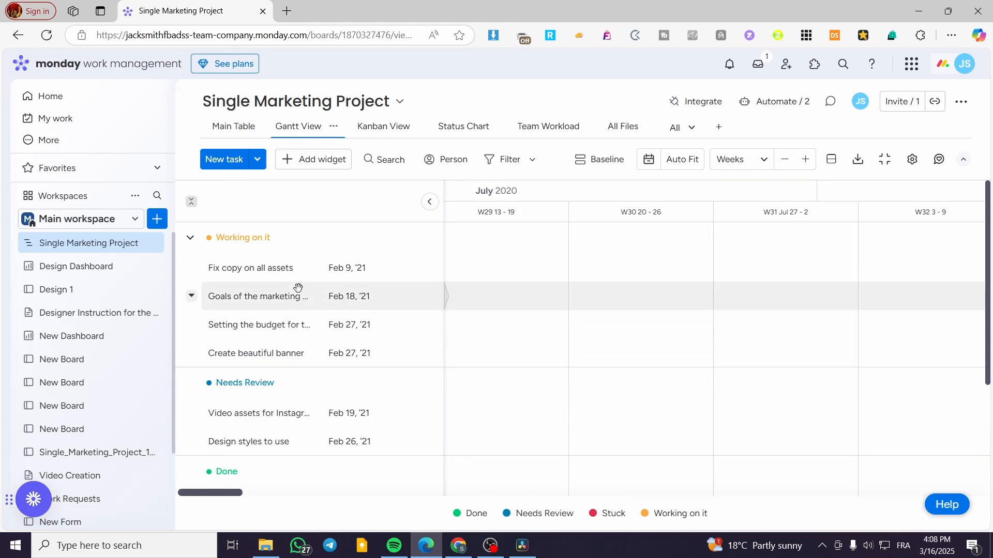